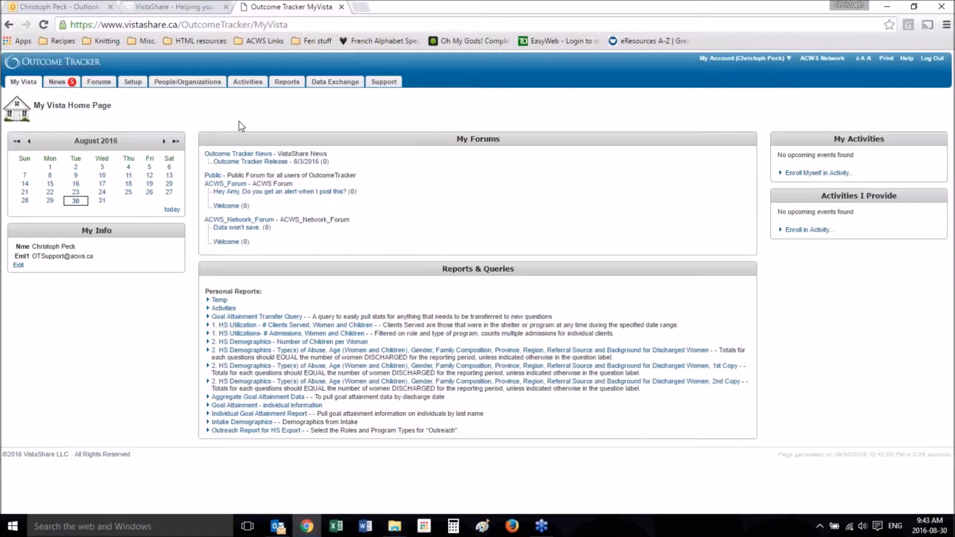
# Step: Open the "Test Exit Survey for Video" activity from the list of activities
pyautogui.click(248, 82)
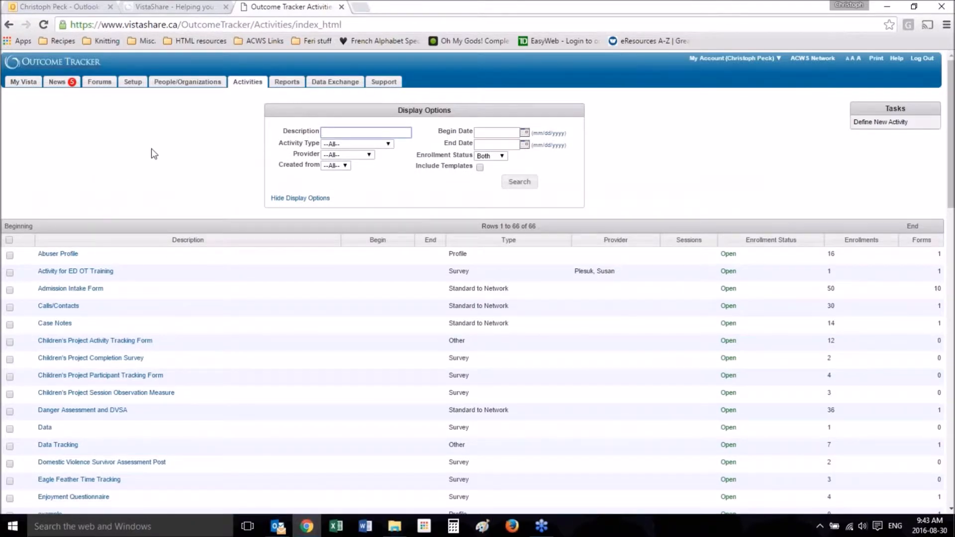
pyautogui.scroll(-8, 152, 149)
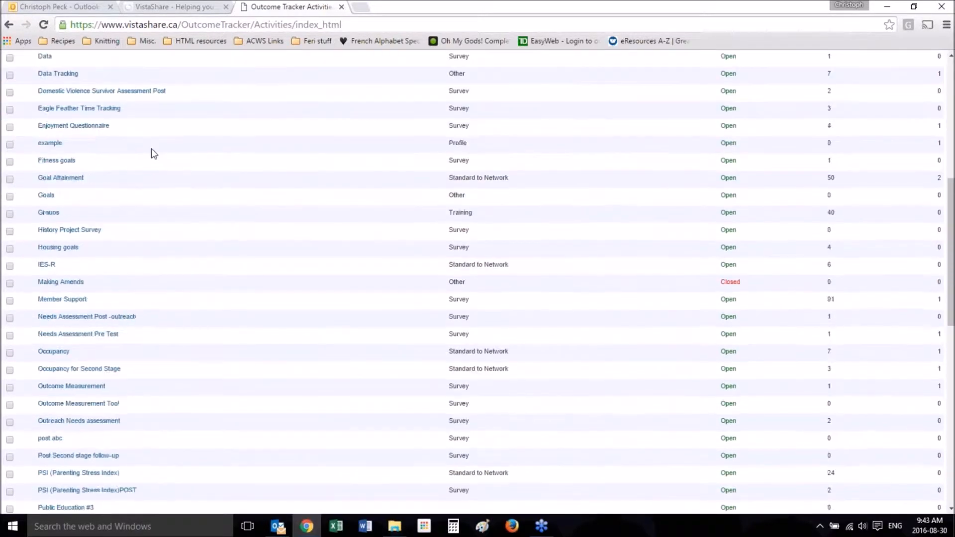
pyautogui.scroll(-10, 151, 148)
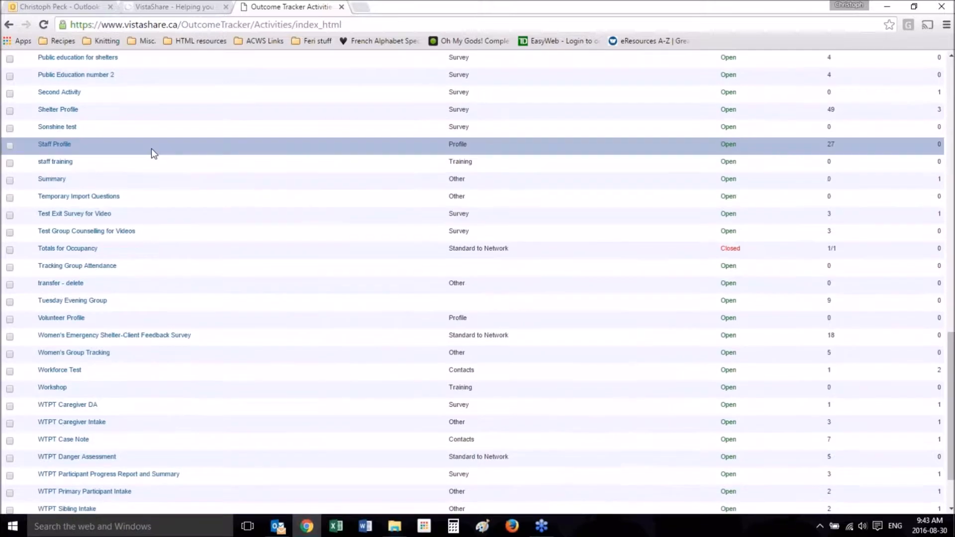
pyautogui.click(105, 215)
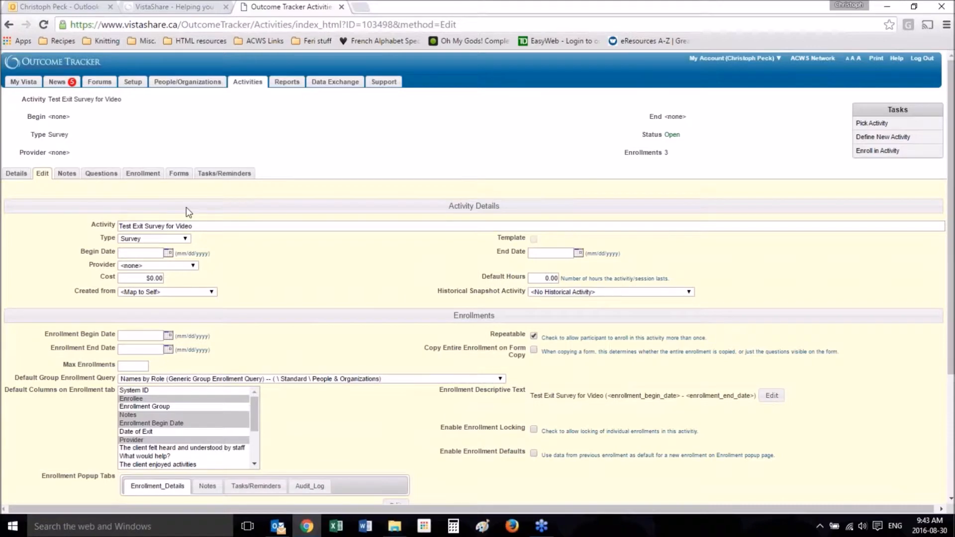
# Step: Open the form actions of the activity's "Test for for videos - Exit" form
pyautogui.click(184, 182)
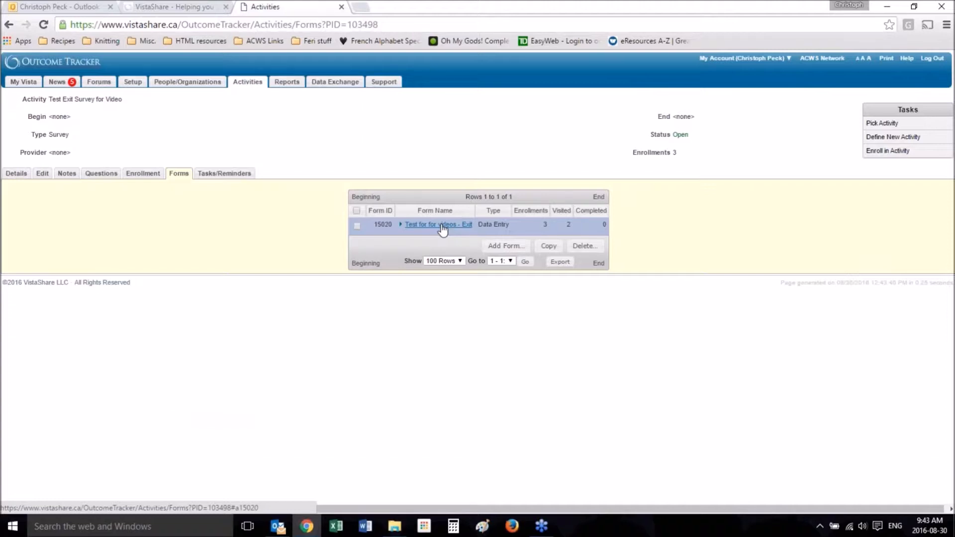
pyautogui.click(443, 227)
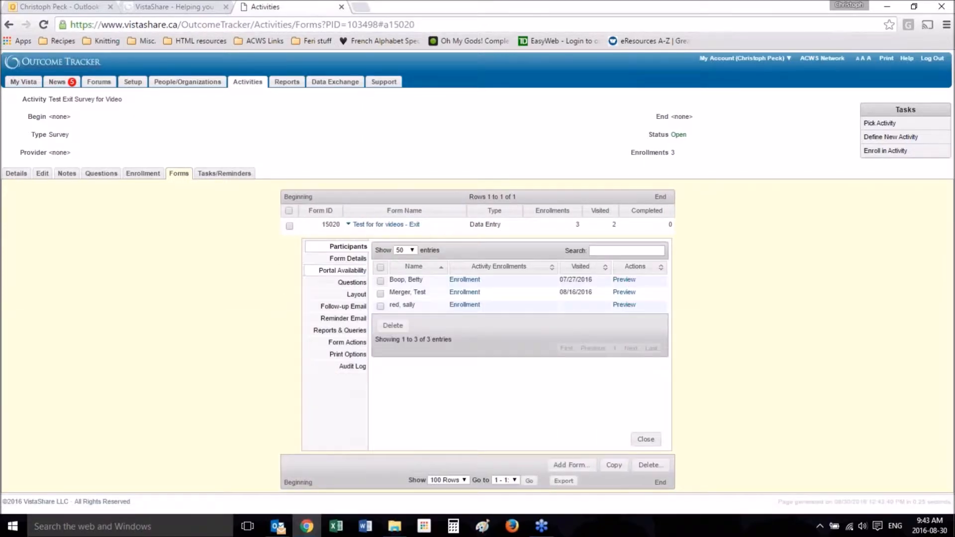
pyautogui.click(352, 343)
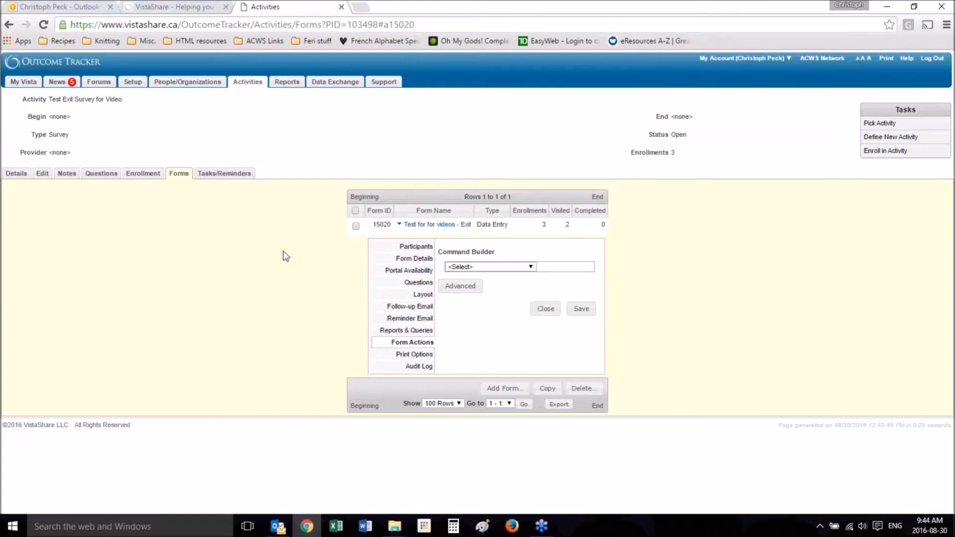
# Step: Open People/Organizations in a separate browser tab and review the exit survey fields on the client's "Test for Video" form
pyautogui.middleClick(180, 83)
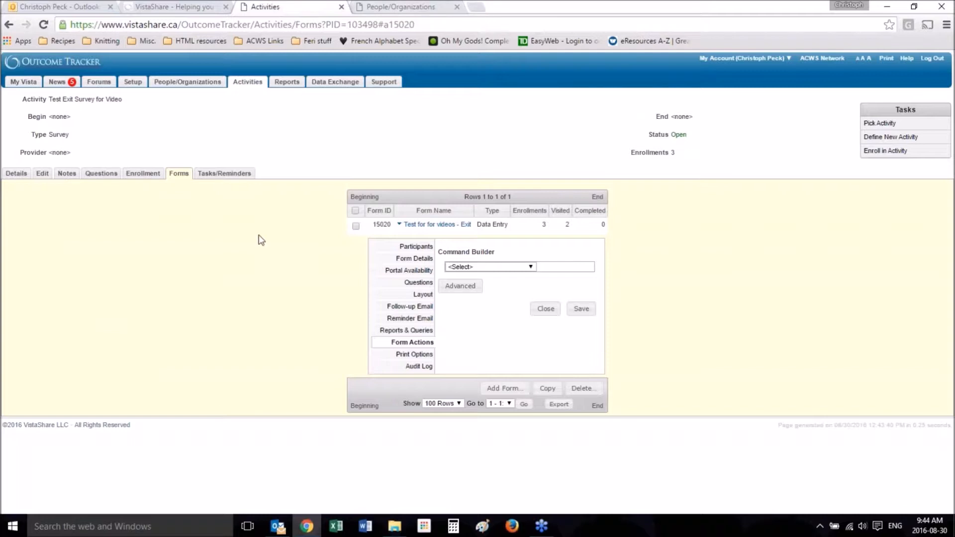
pyautogui.click(404, 7)
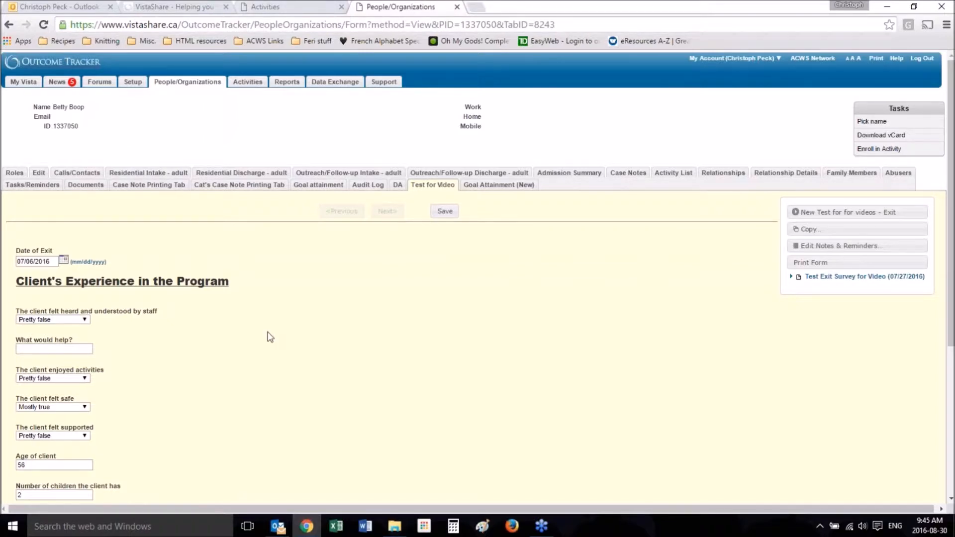
pyautogui.scroll(-2, 269, 336)
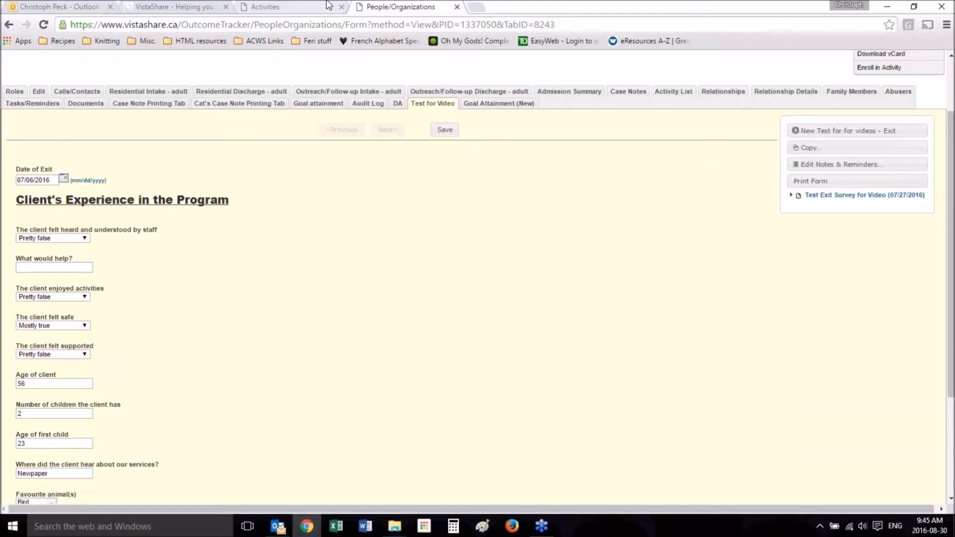
# Step: Return to the form actions in the Activities browser tab and add a When Then Else command
pyautogui.click(329, 6)
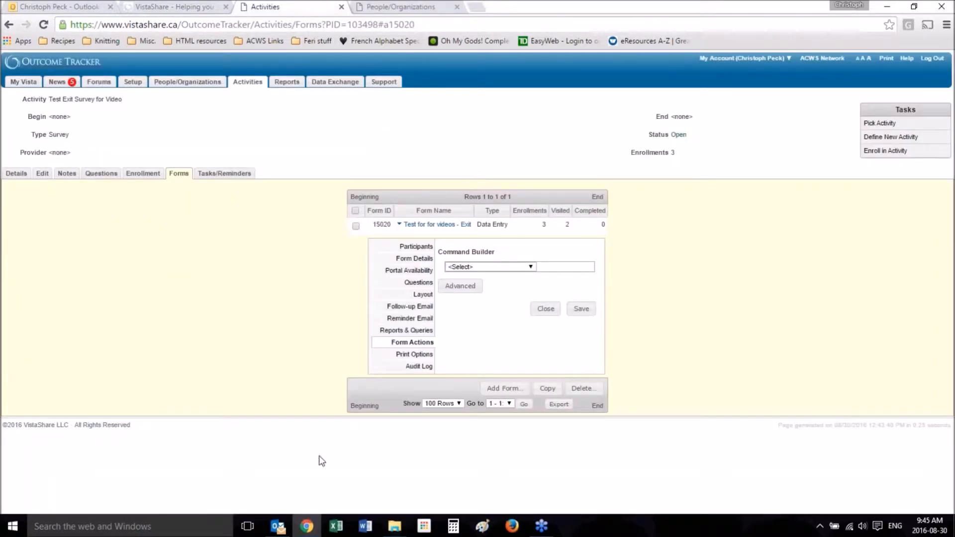
pyautogui.click(530, 267)
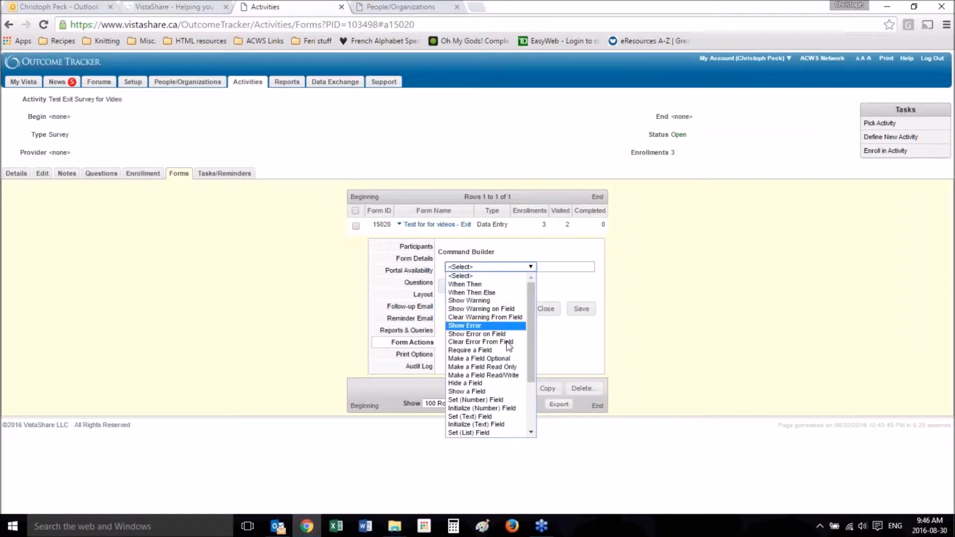
pyautogui.click(496, 297)
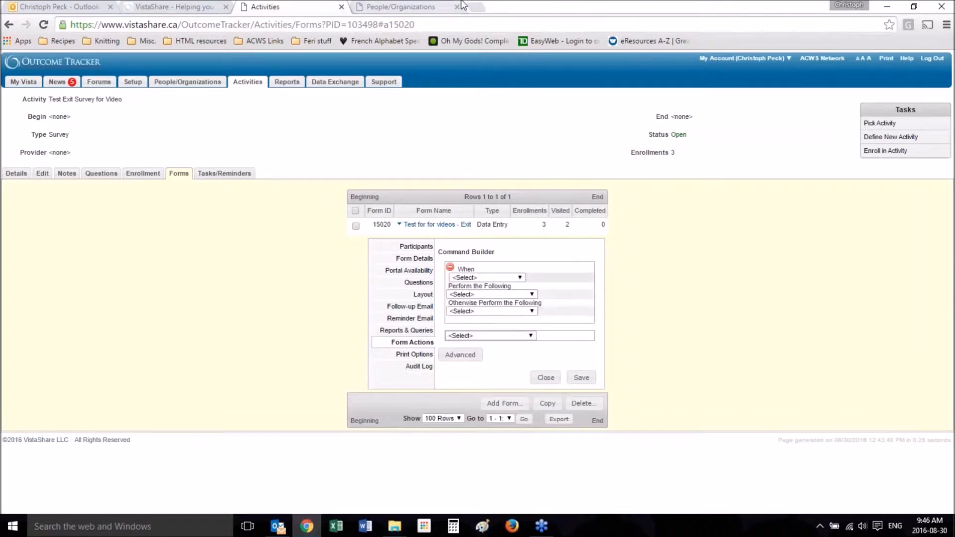
# Step: On the client's exit survey form, set "The client felt heard and understood by staff" to True
pyautogui.click(426, 7)
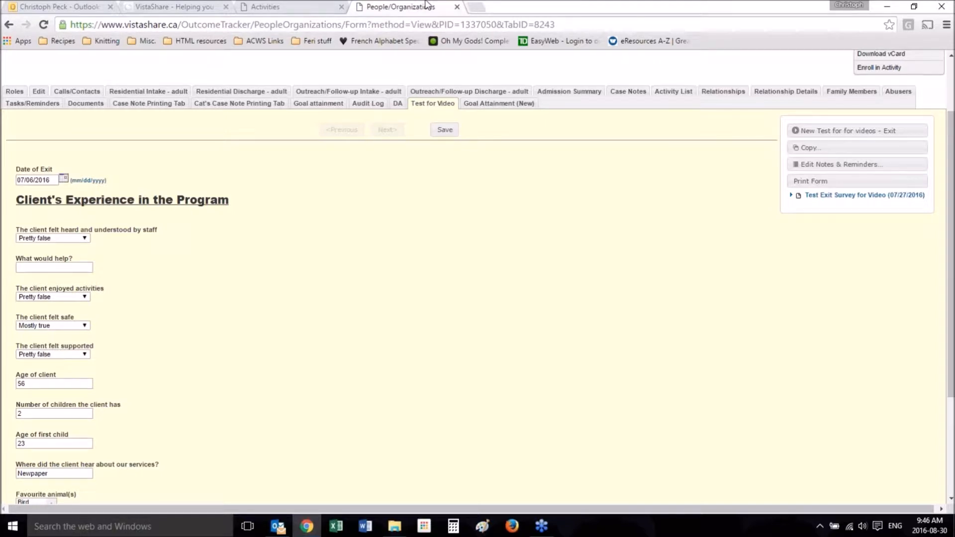
pyautogui.click(40, 242)
pyautogui.click(228, 272)
pyautogui.click(46, 239)
pyautogui.click(154, 265)
pyautogui.click(83, 238)
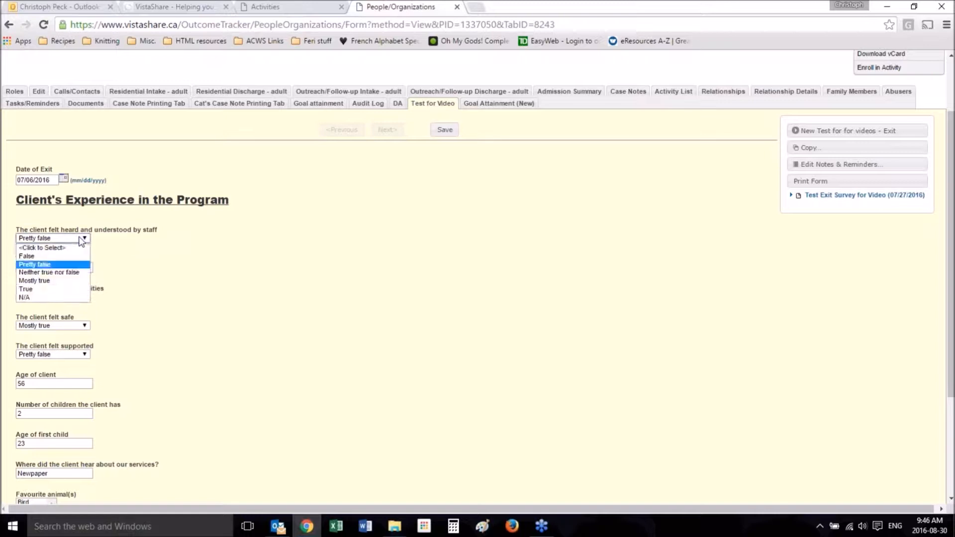
pyautogui.click(63, 291)
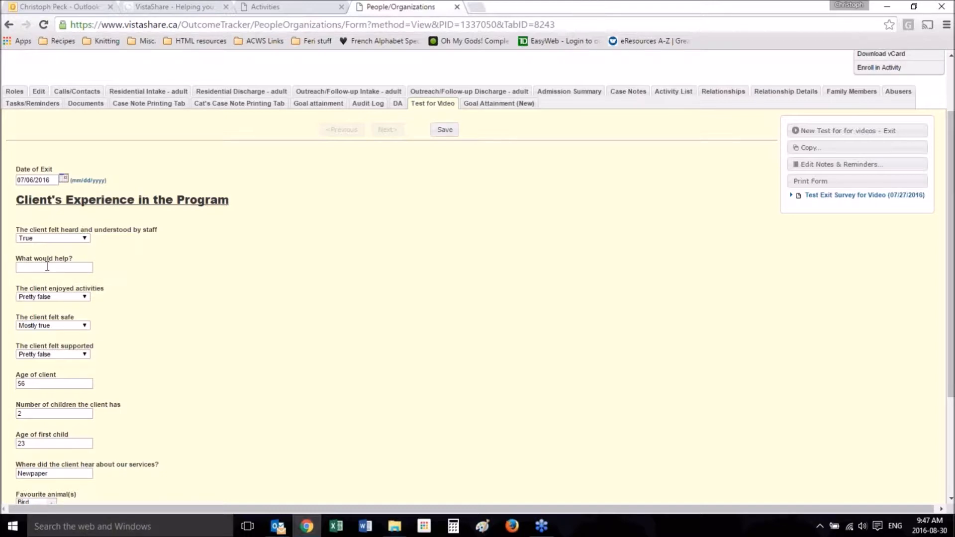
# Step: Back in the form actions, set the When condition to a List Expression where "The client felt heard and understood" equals True
pyautogui.click(303, 7)
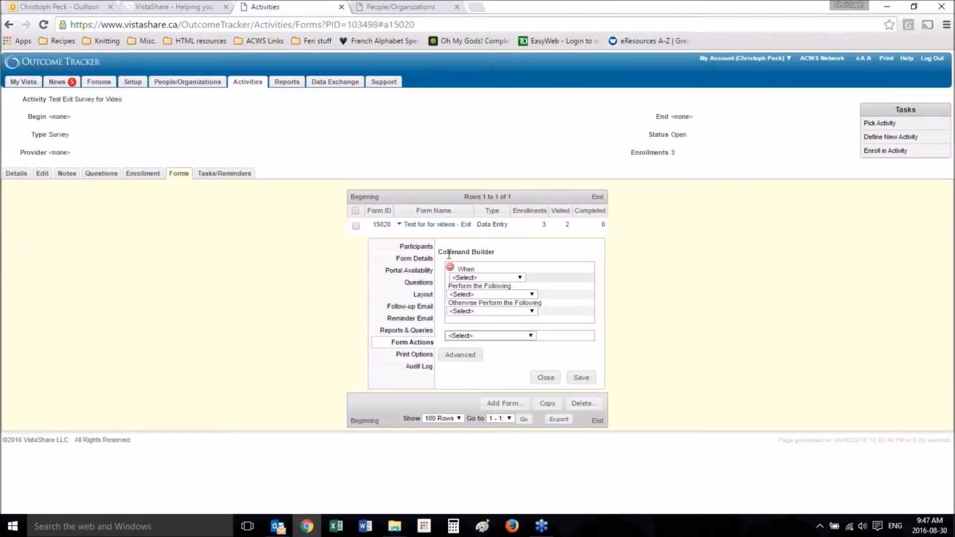
pyautogui.click(503, 277)
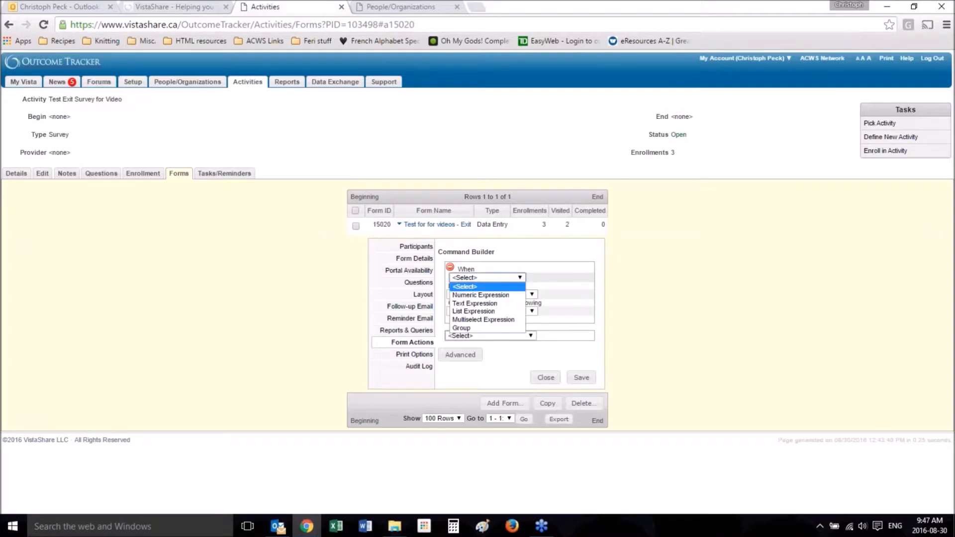
pyautogui.click(491, 313)
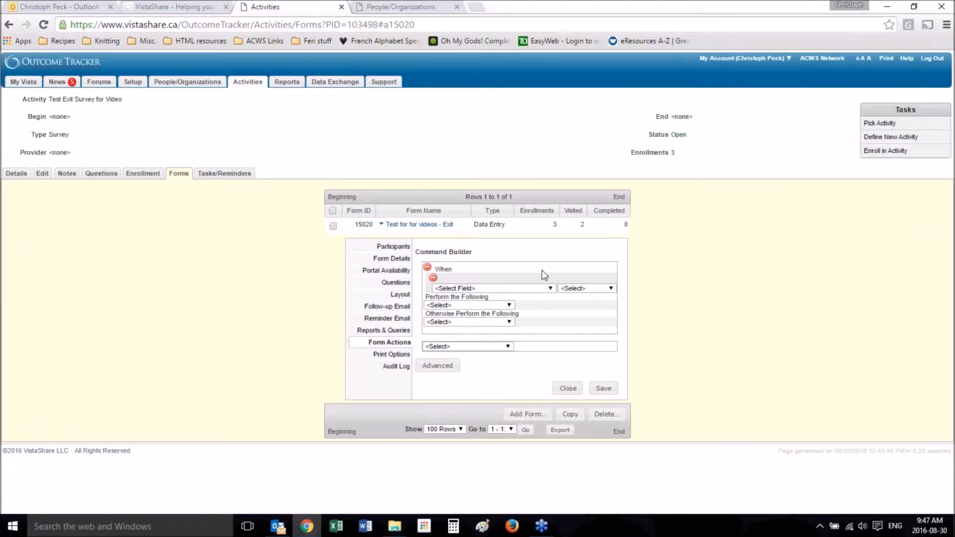
pyautogui.click(528, 289)
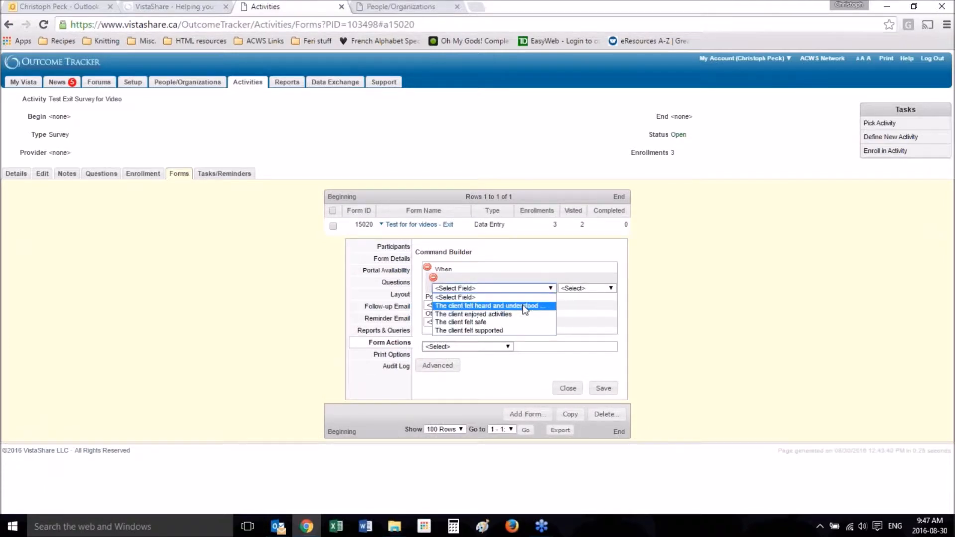
pyautogui.click(523, 307)
pyautogui.click(593, 289)
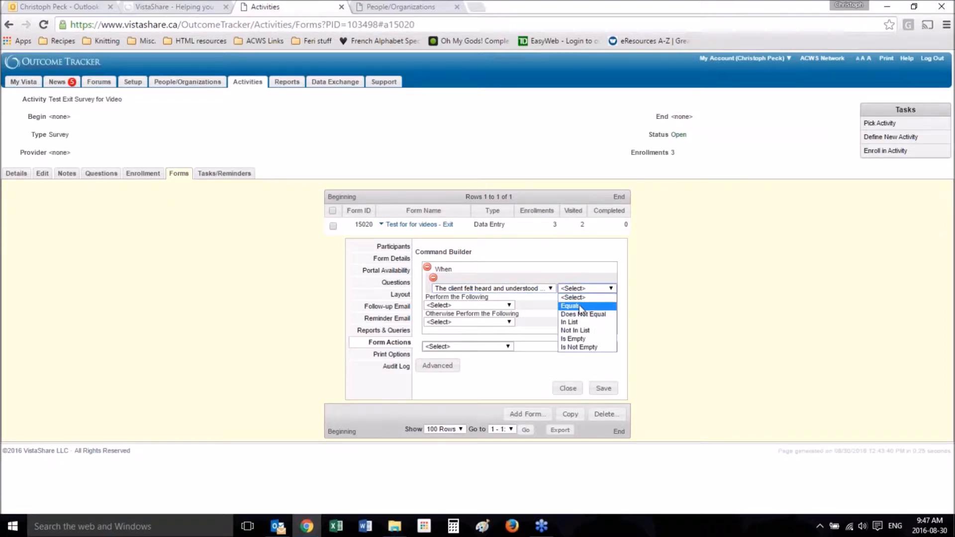
pyautogui.click(581, 306)
pyautogui.click(551, 301)
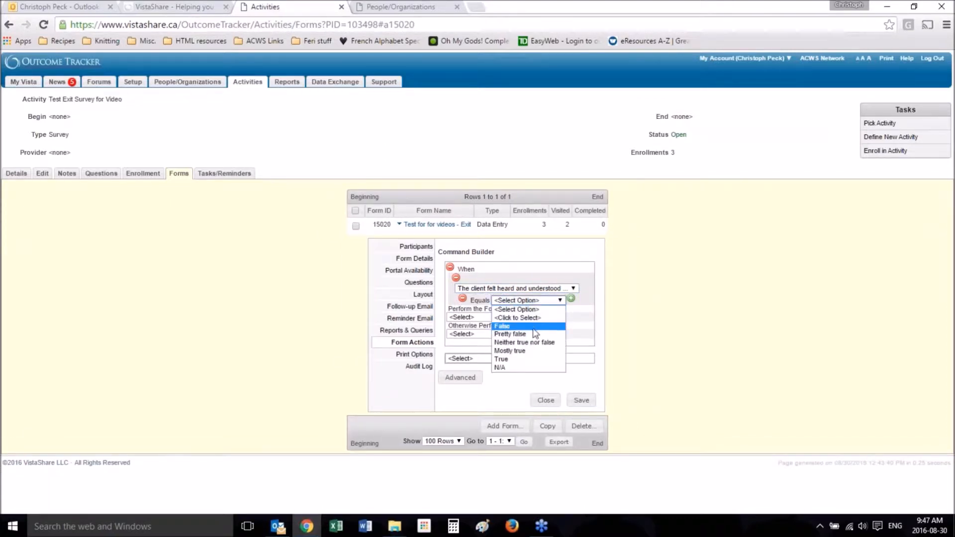
pyautogui.click(523, 360)
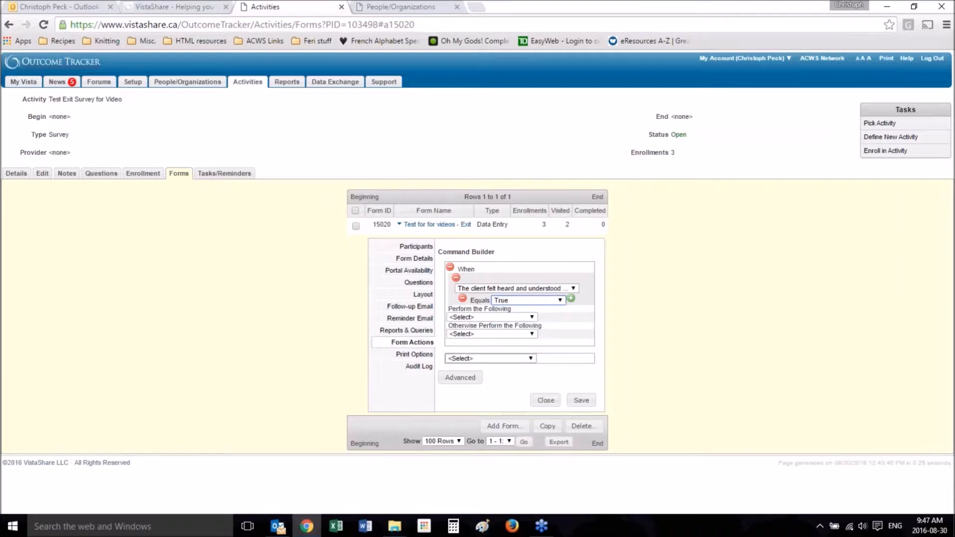
# Step: Make the command hide the "What would help?" field when the condition is met
pyautogui.click(485, 317)
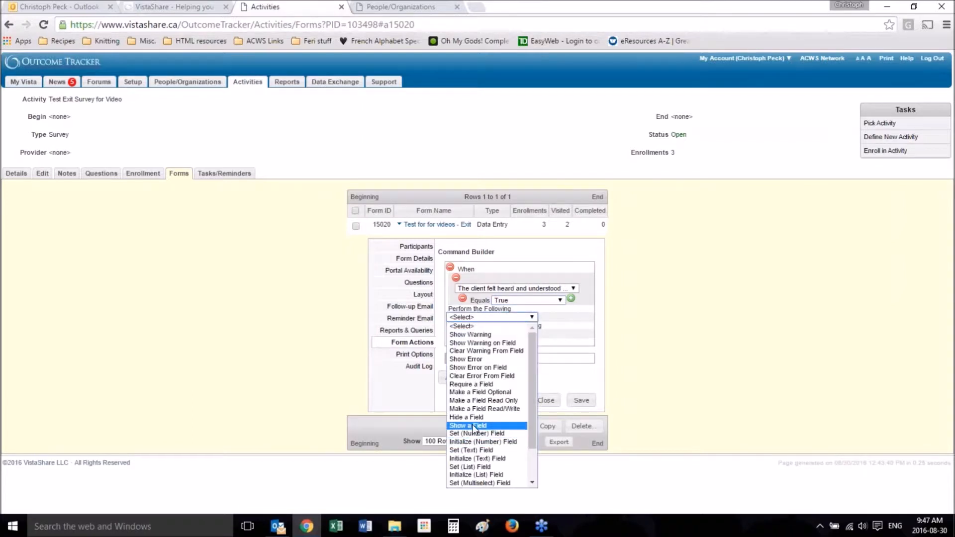
pyautogui.click(474, 420)
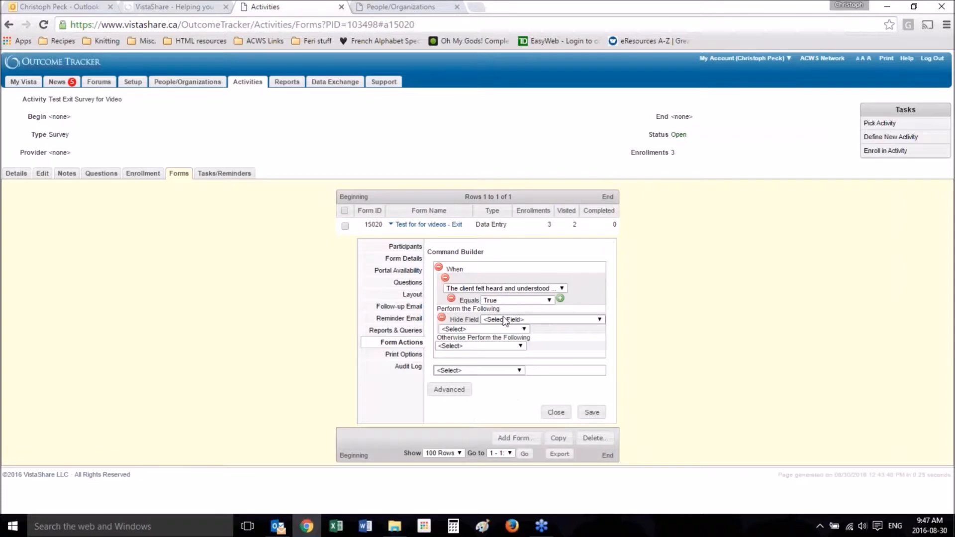
pyautogui.click(504, 320)
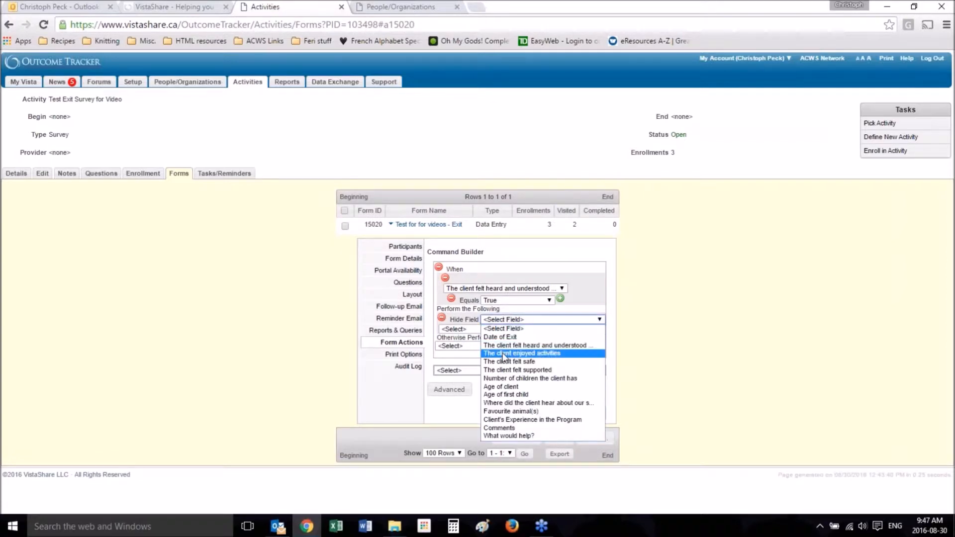
pyautogui.click(521, 437)
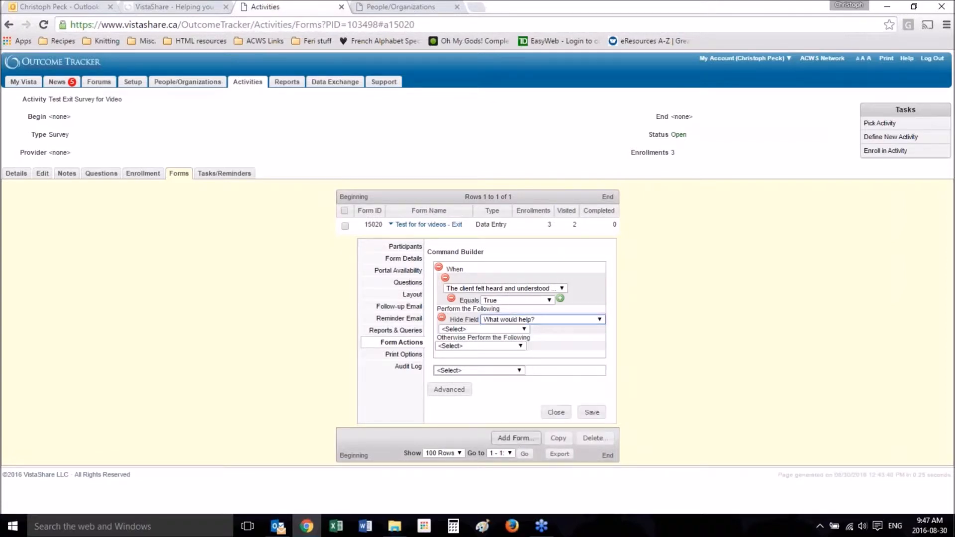
pyautogui.click(474, 329)
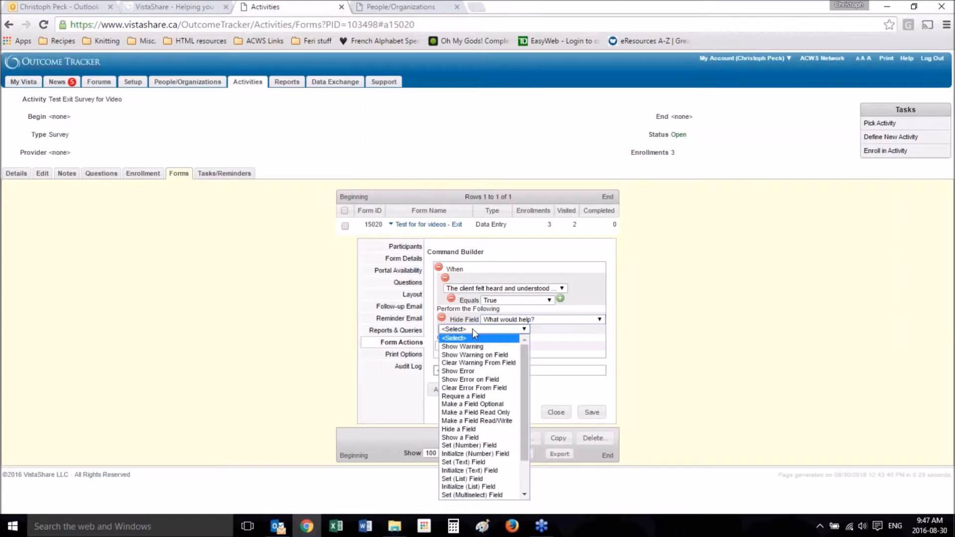
pyautogui.click(587, 338)
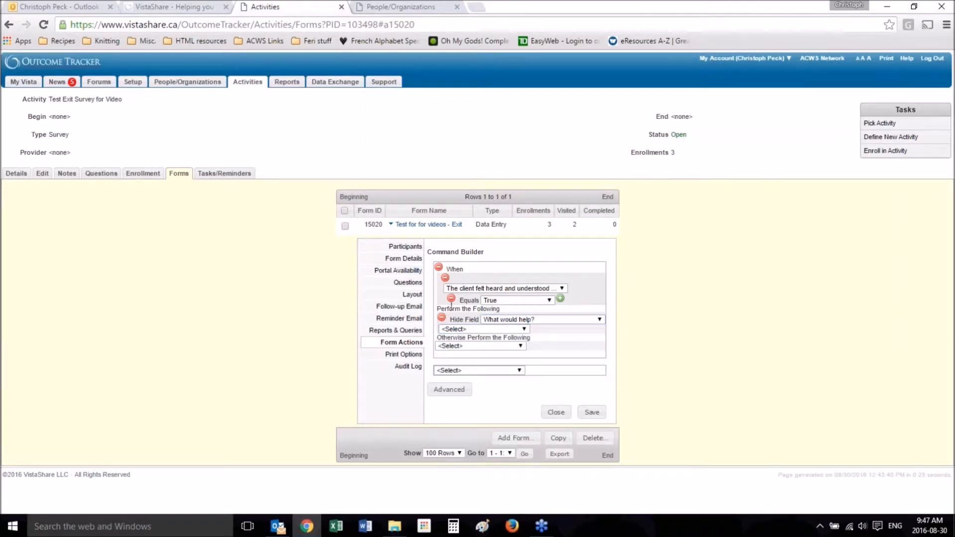
pyautogui.click(467, 329)
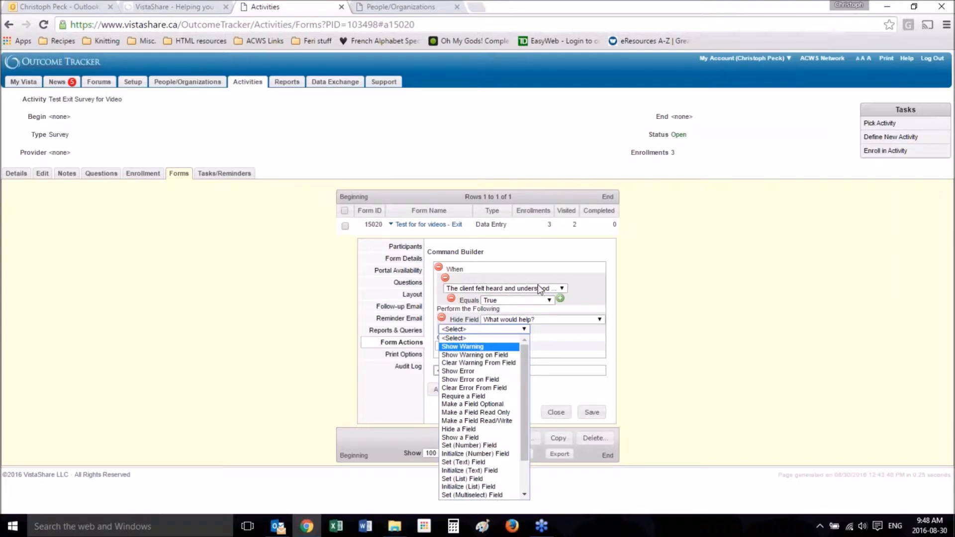
pyautogui.click(663, 359)
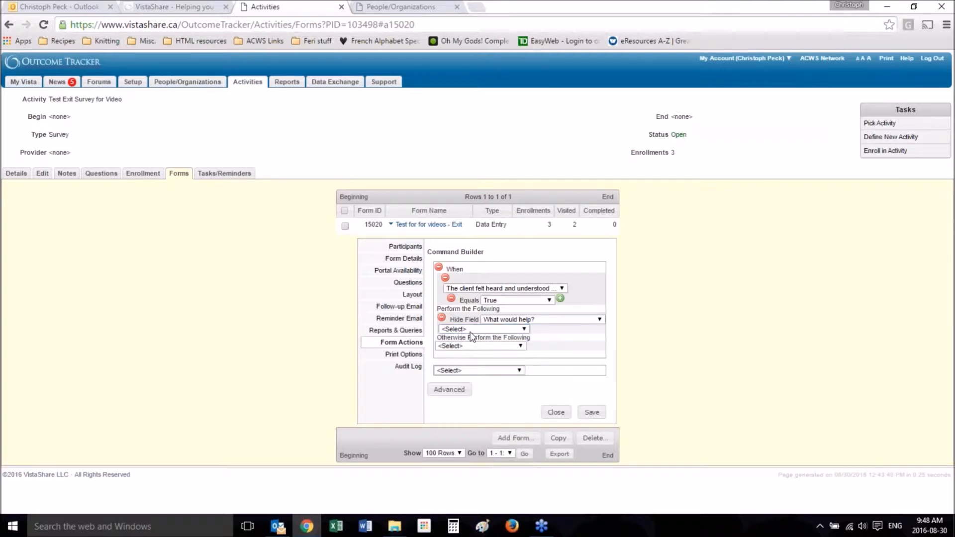
# Step: Make the command show the "What would help?" field when the condition is not met, and save the form actions
pyautogui.click(517, 347)
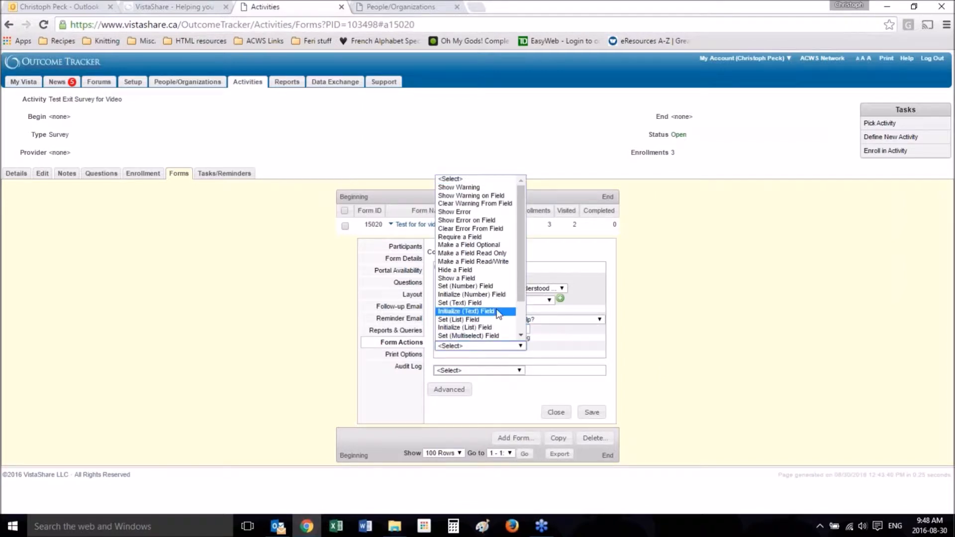
pyautogui.click(487, 278)
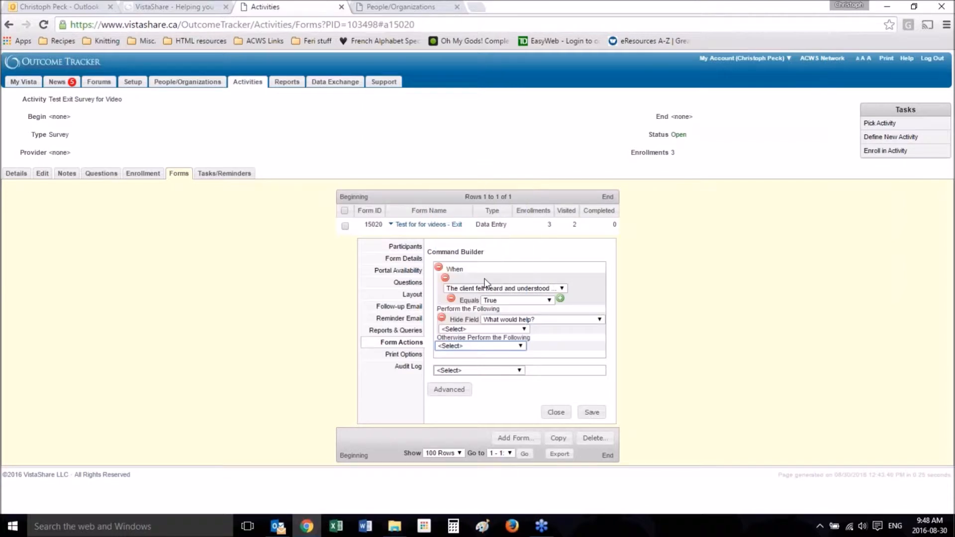
pyautogui.click(488, 358)
pyautogui.click(542, 352)
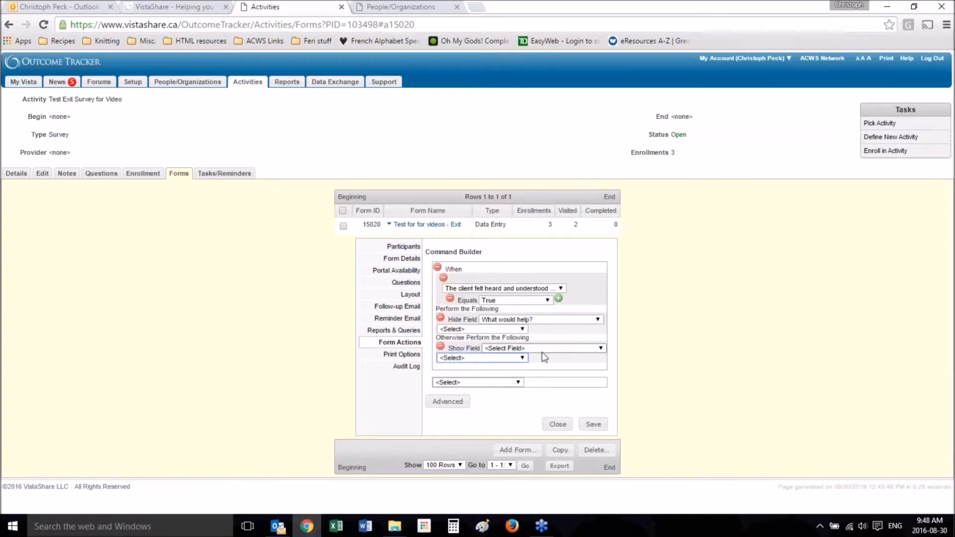
pyautogui.click(544, 349)
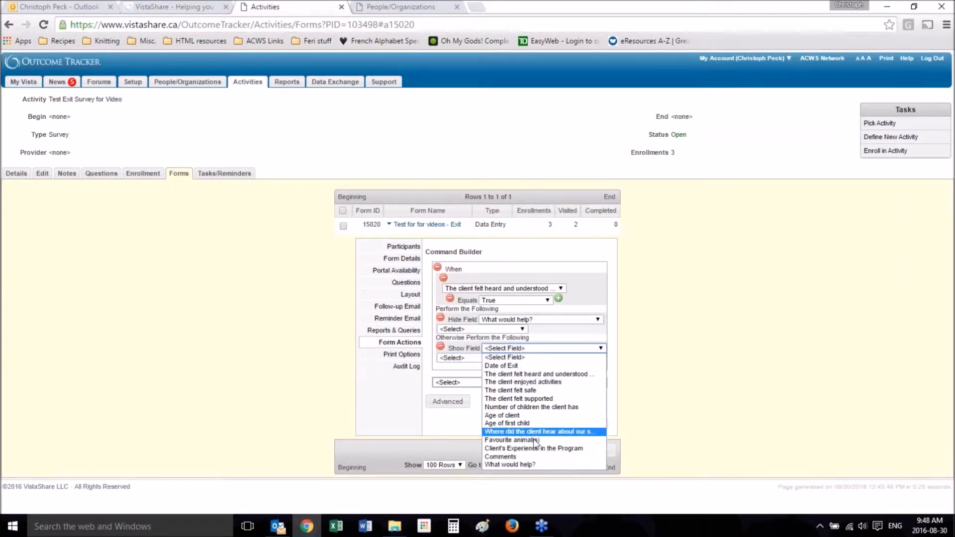
pyautogui.click(530, 463)
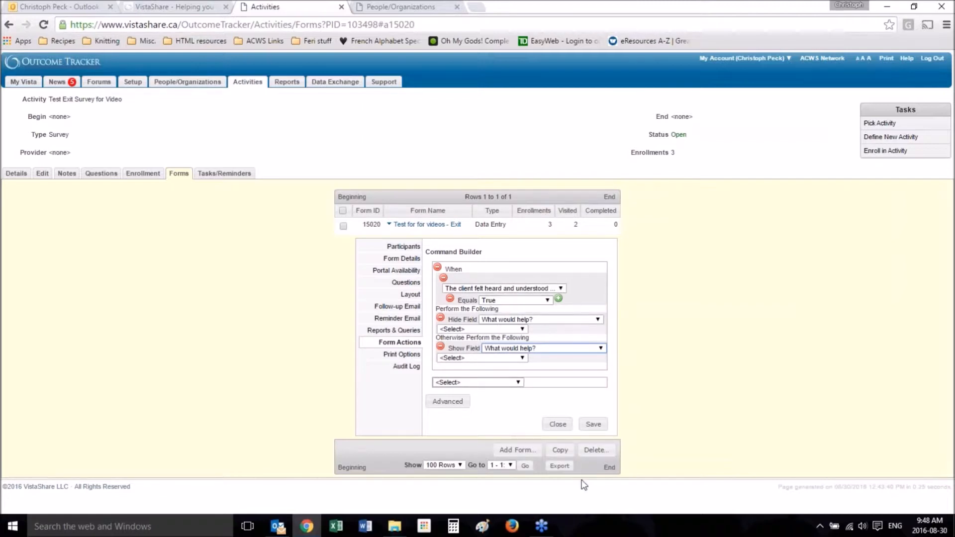
pyautogui.click(594, 424)
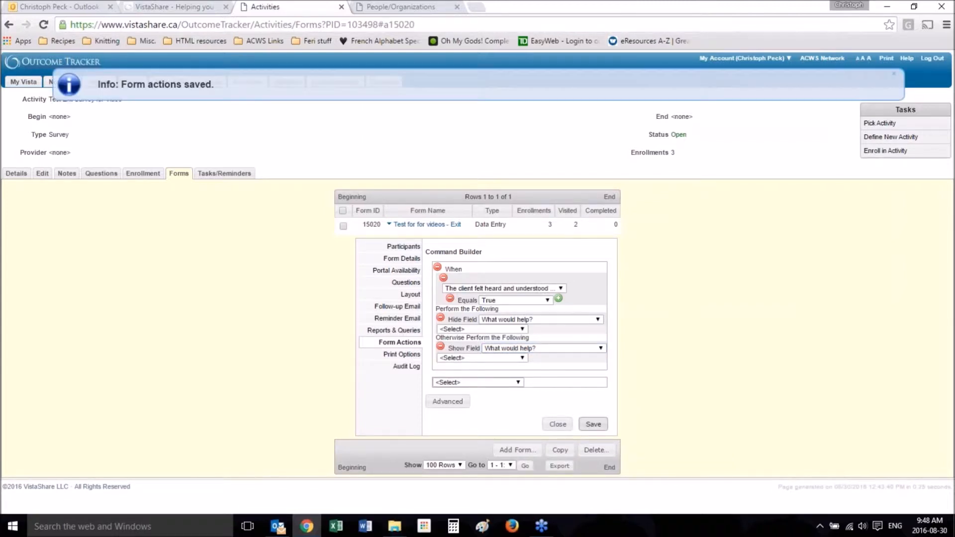
# Step: Reload the client's exit survey form and test the action by changing "The client felt heard and understood by staff", ending on True
pyautogui.click(431, 6)
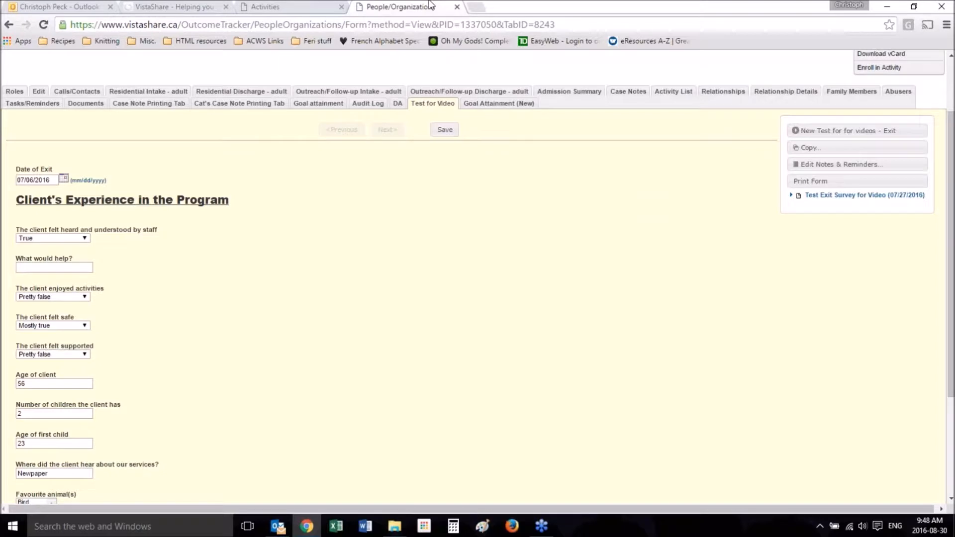
pyautogui.press('F5')
pyautogui.press('Return')
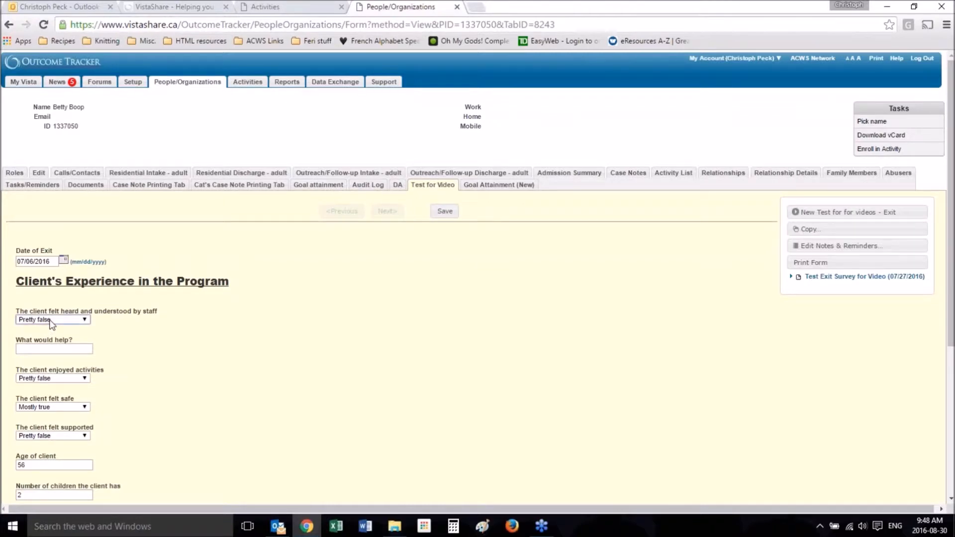
pyautogui.click(52, 321)
pyautogui.click(53, 353)
pyautogui.click(69, 322)
pyautogui.click(49, 370)
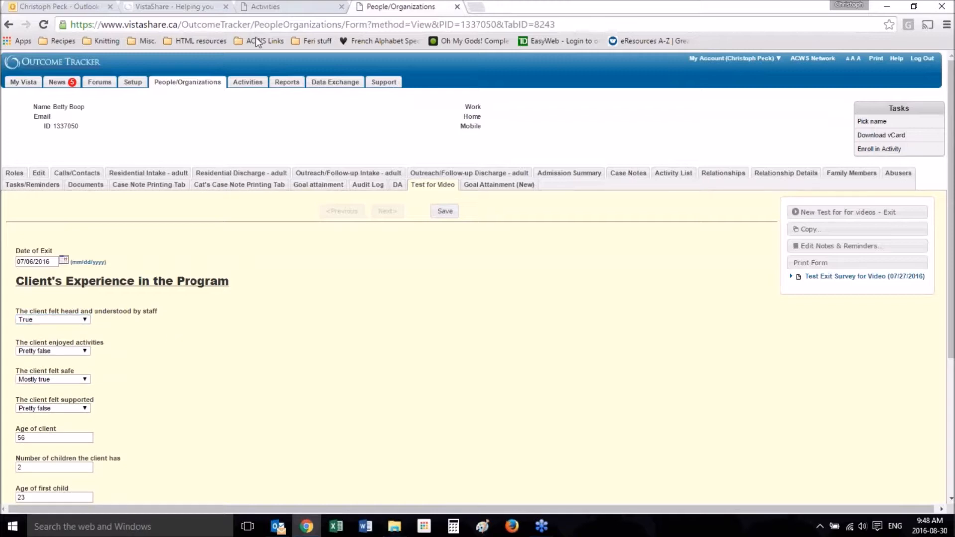
# Step: Check the number of children field on the survey form, and add a second When Then Else command in the form actions
pyautogui.click(256, 7)
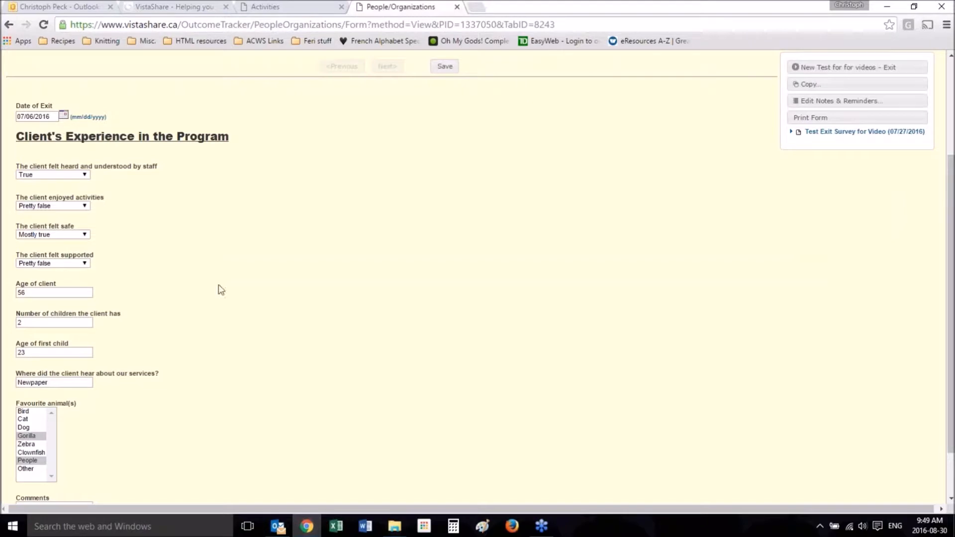
pyautogui.moveTo(66, 322); pyautogui.dragTo(4, 323)
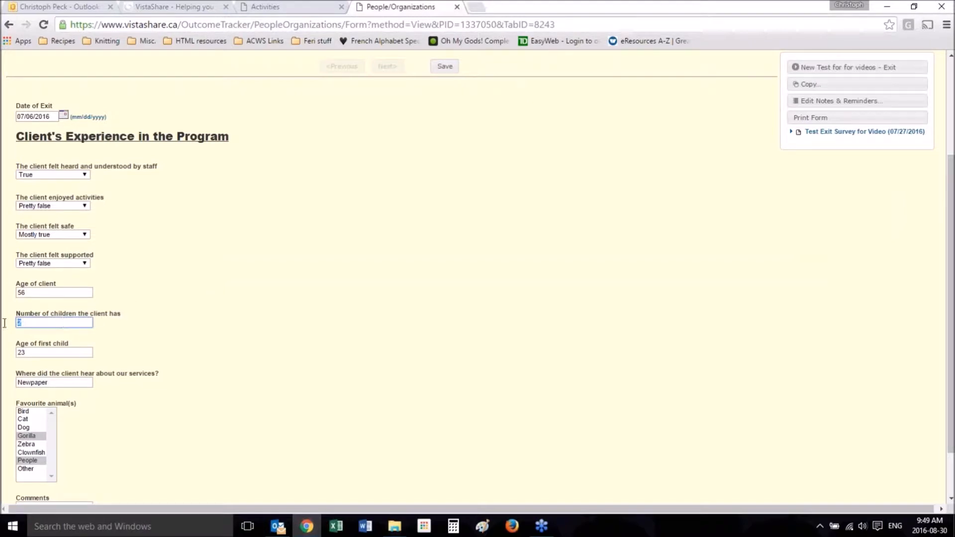
pyautogui.click(293, 6)
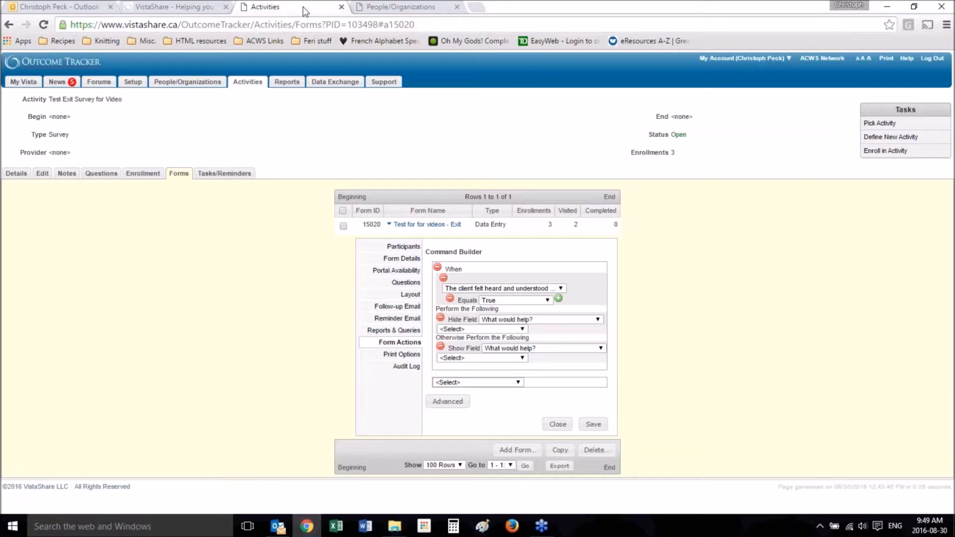
pyautogui.click(477, 383)
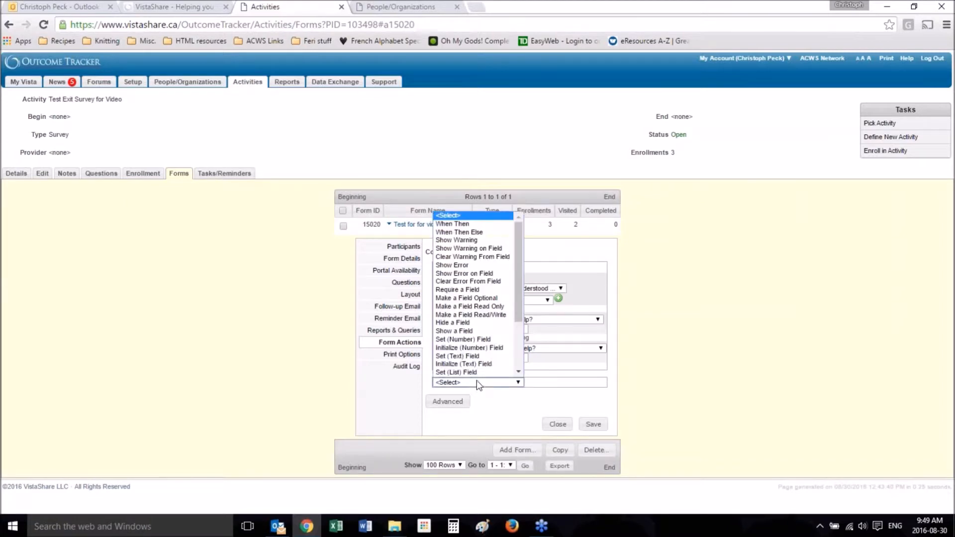
pyautogui.click(499, 233)
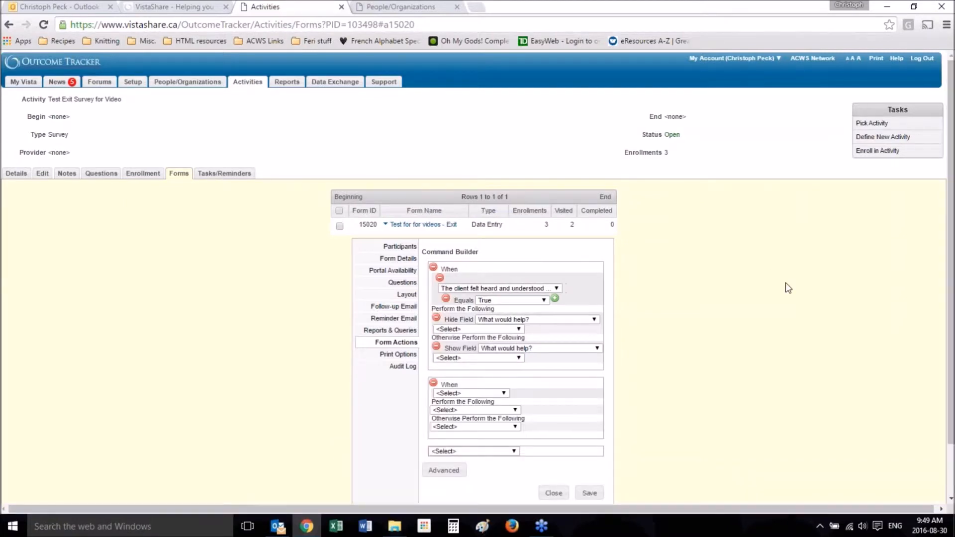
# Step: Make the second command's When condition a Numeric Expression
pyautogui.scroll(-2, 786, 282)
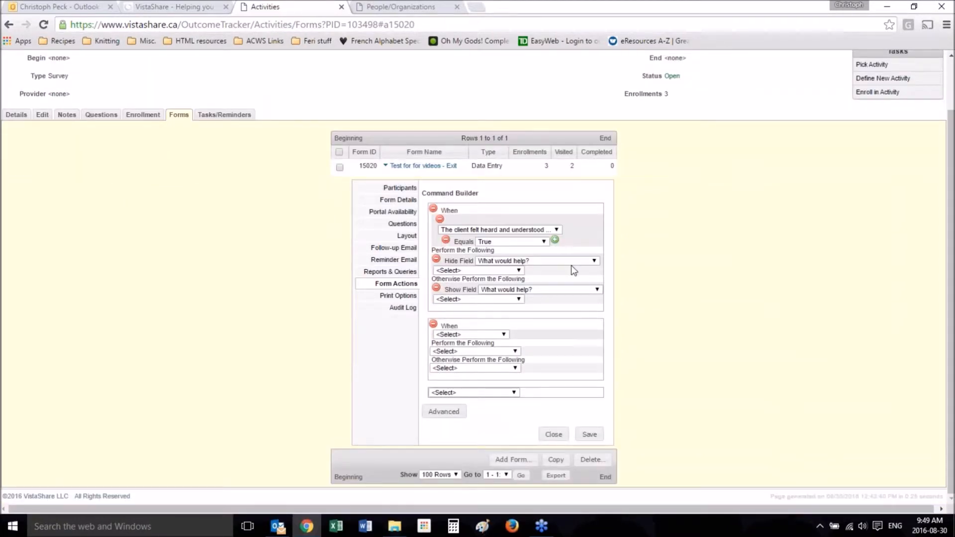
pyautogui.click(491, 333)
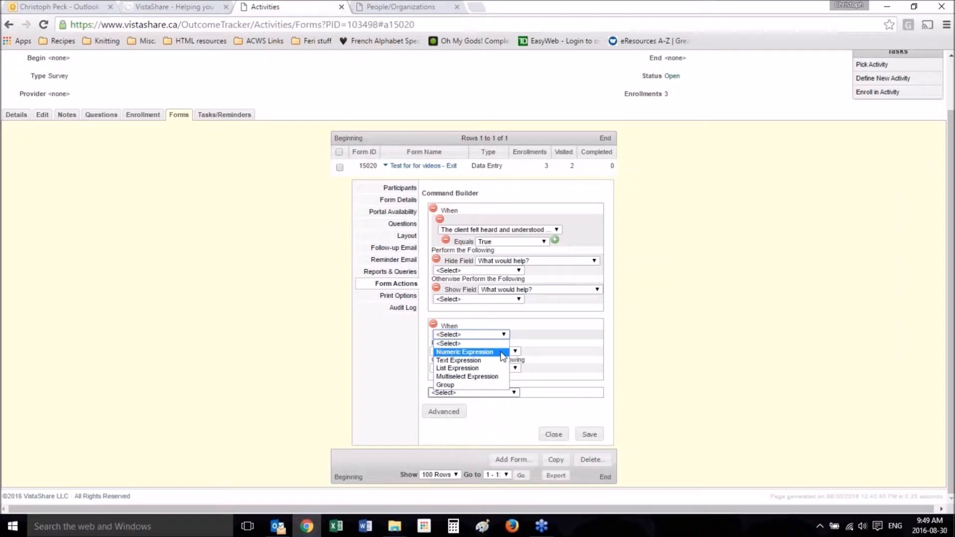
pyautogui.click(389, 6)
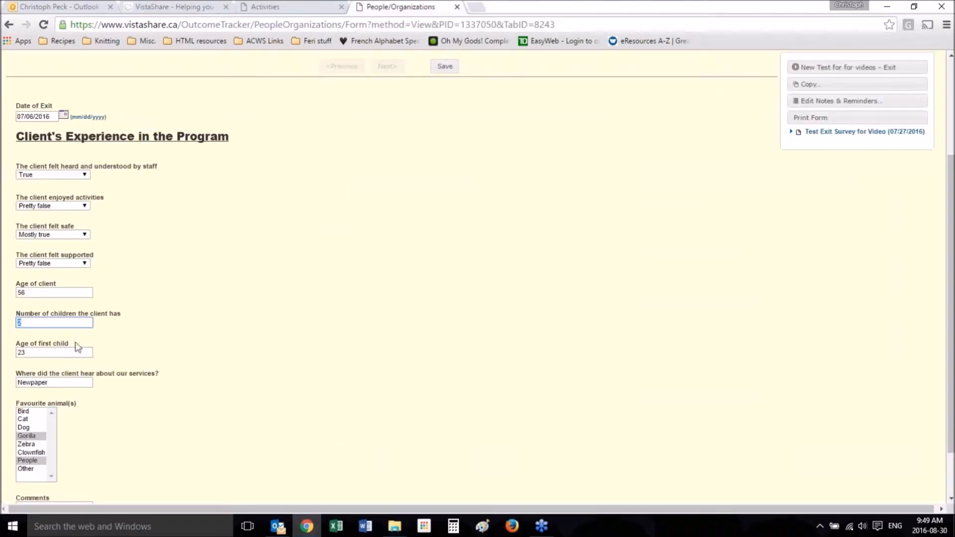
pyautogui.click(324, 5)
pyautogui.click(484, 335)
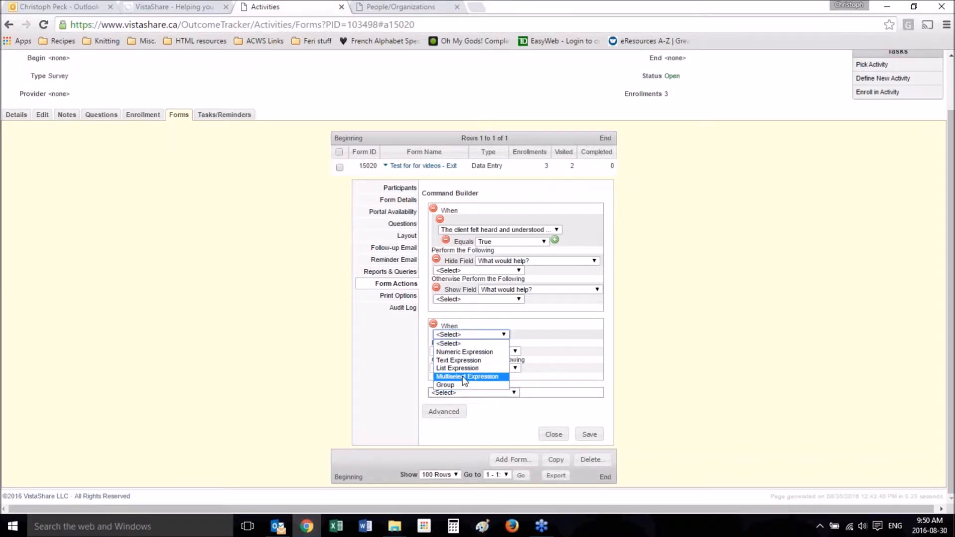
pyautogui.click(470, 352)
# Step: Set the numeric condition to the field "Number of children the client has" with the comparison Is Empty
pyautogui.click(471, 349)
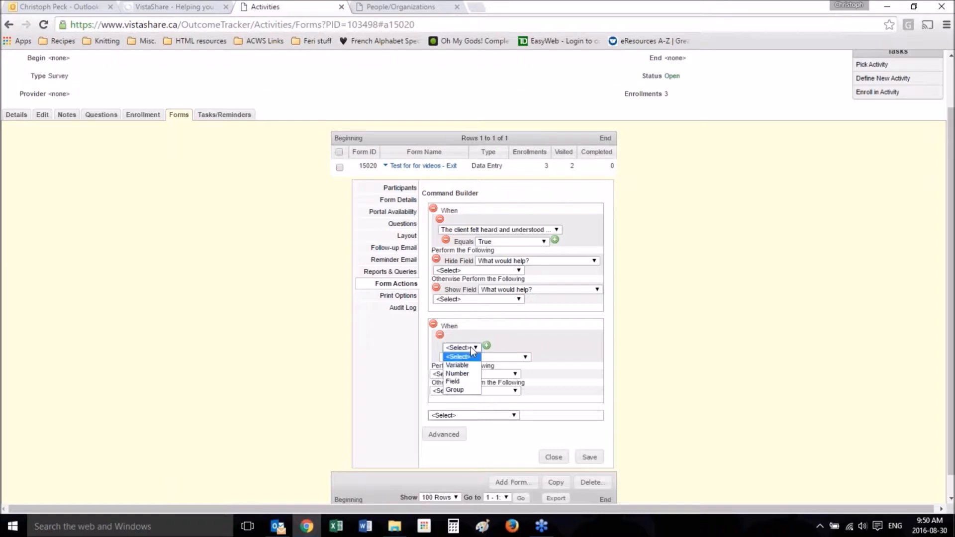
pyautogui.click(461, 382)
pyautogui.click(534, 349)
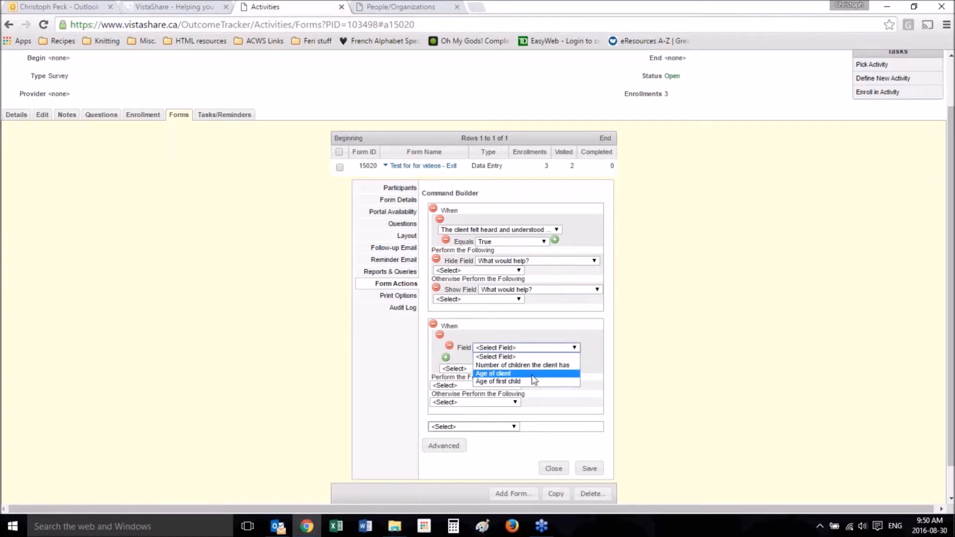
pyautogui.click(533, 366)
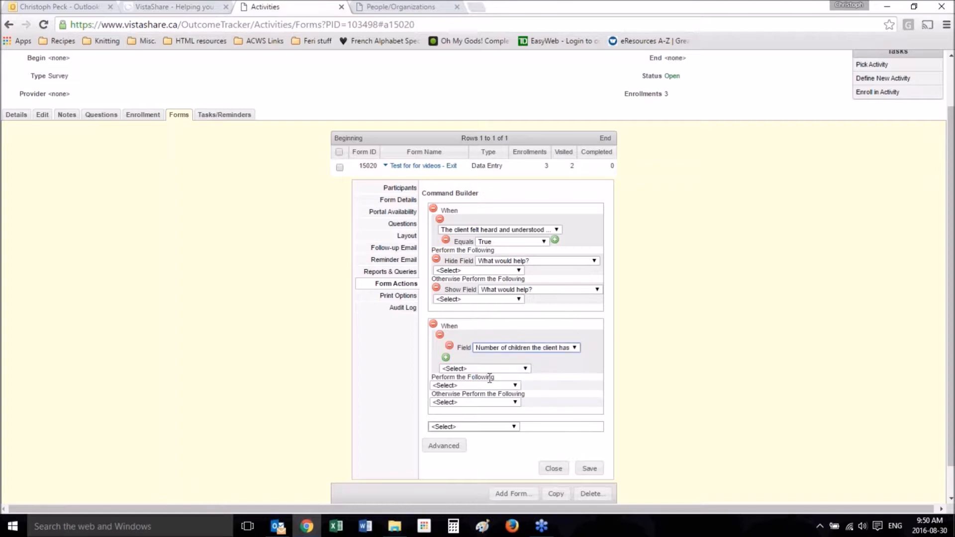
pyautogui.click(522, 368)
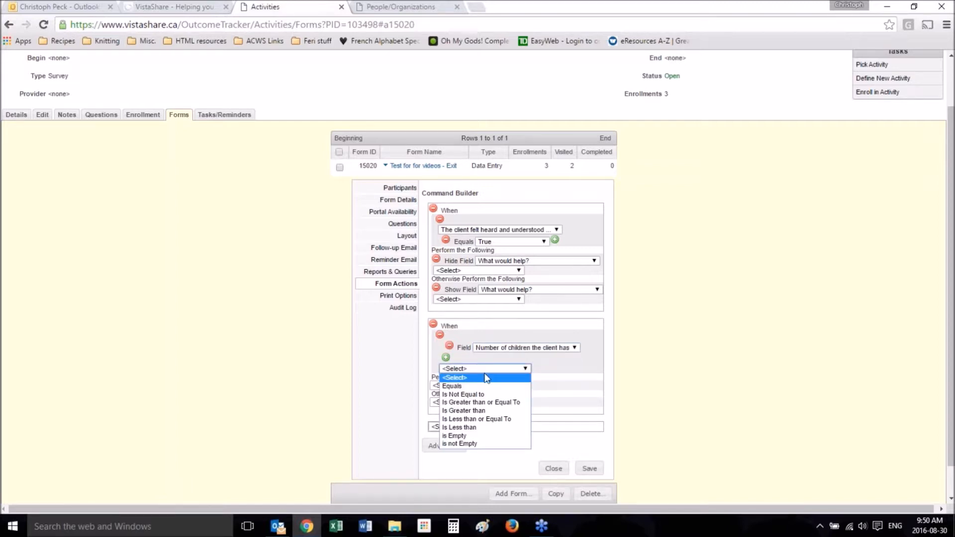
pyautogui.click(472, 435)
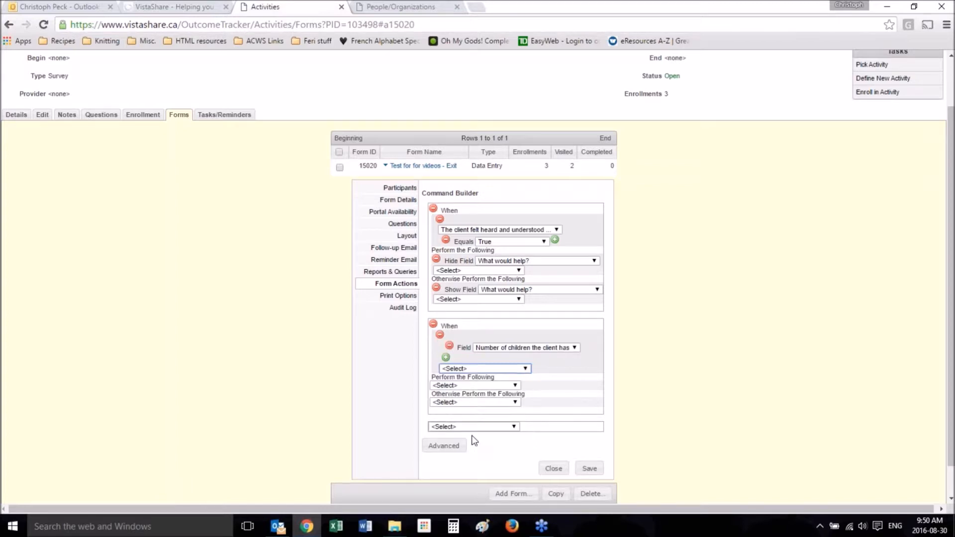
# Step: Make the second command perform Show Warning on Field for "Number of children the client has" when the condition is met
pyautogui.click(473, 388)
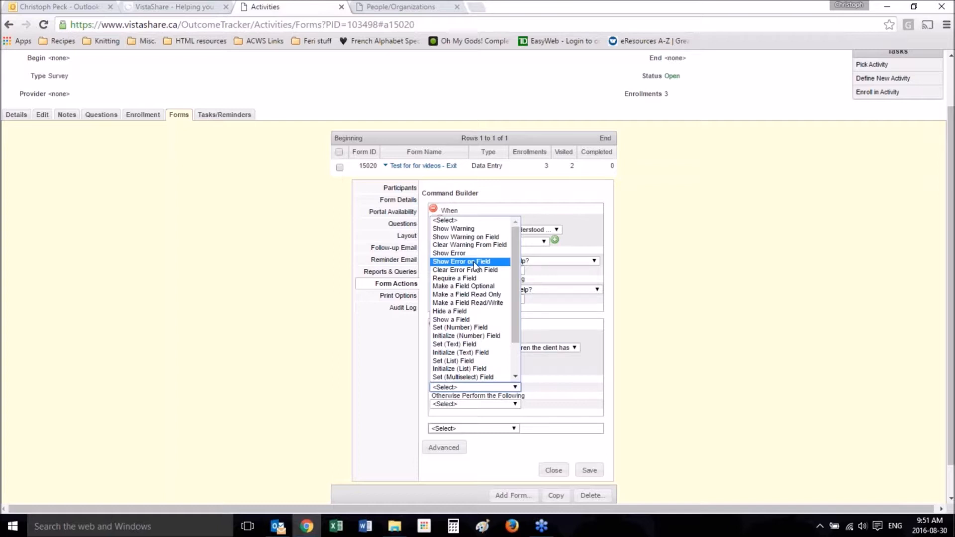
pyautogui.click(428, 7)
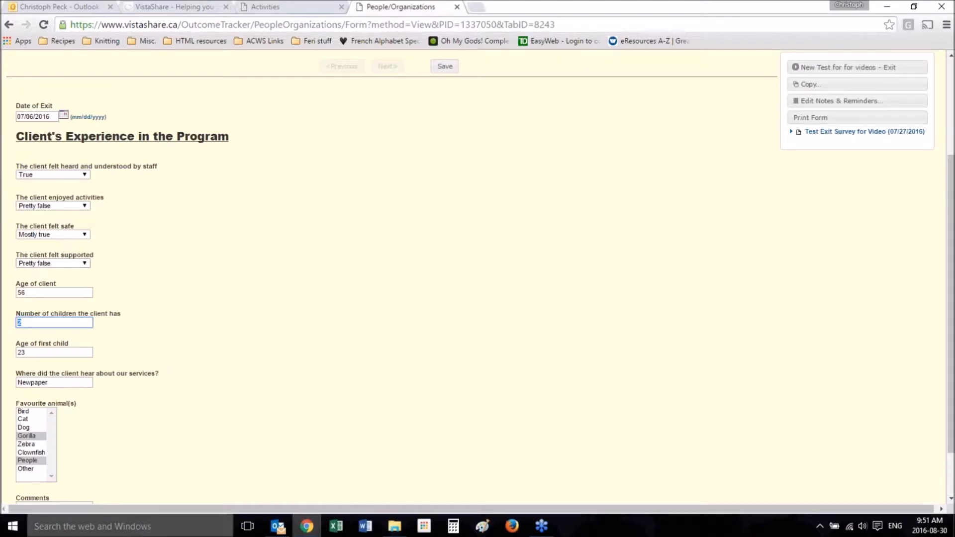
pyautogui.click(278, 5)
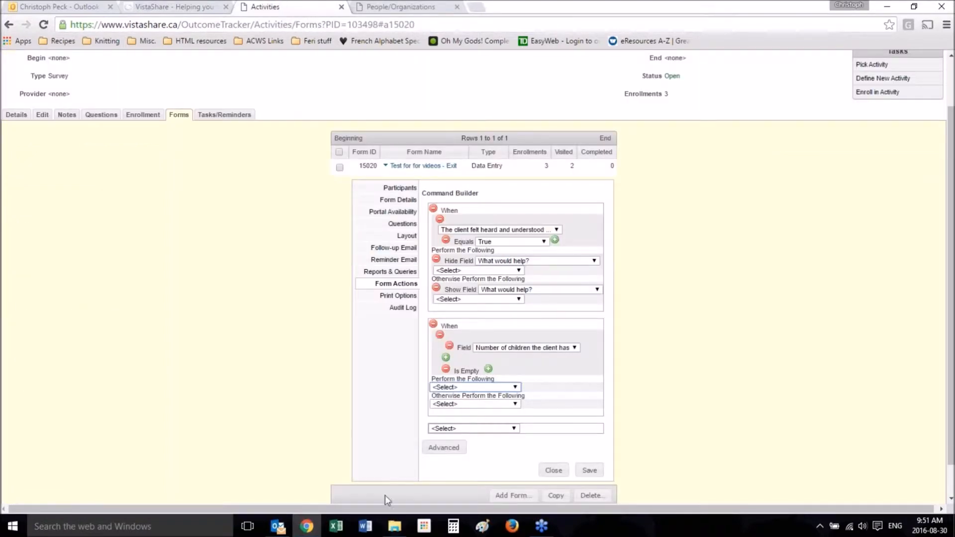
pyautogui.click(476, 387)
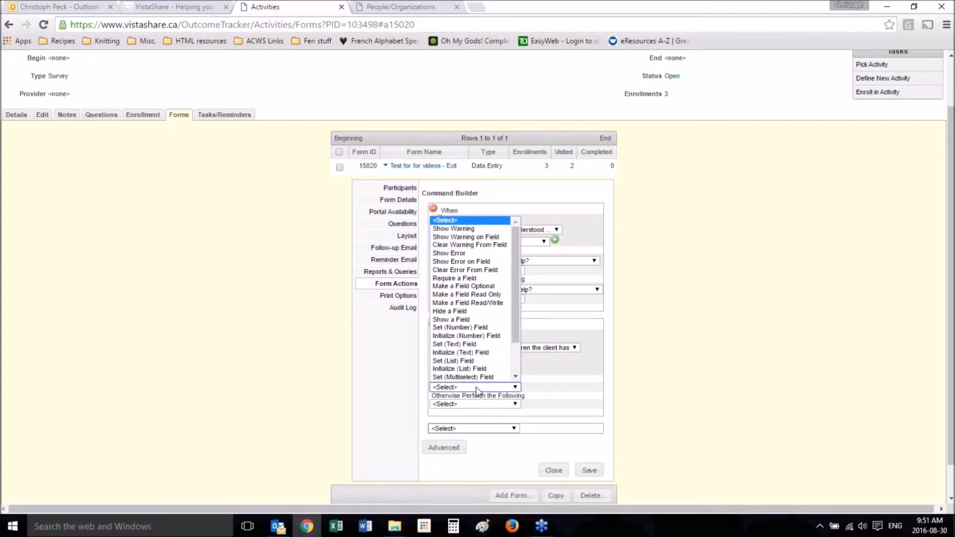
pyautogui.click(422, 6)
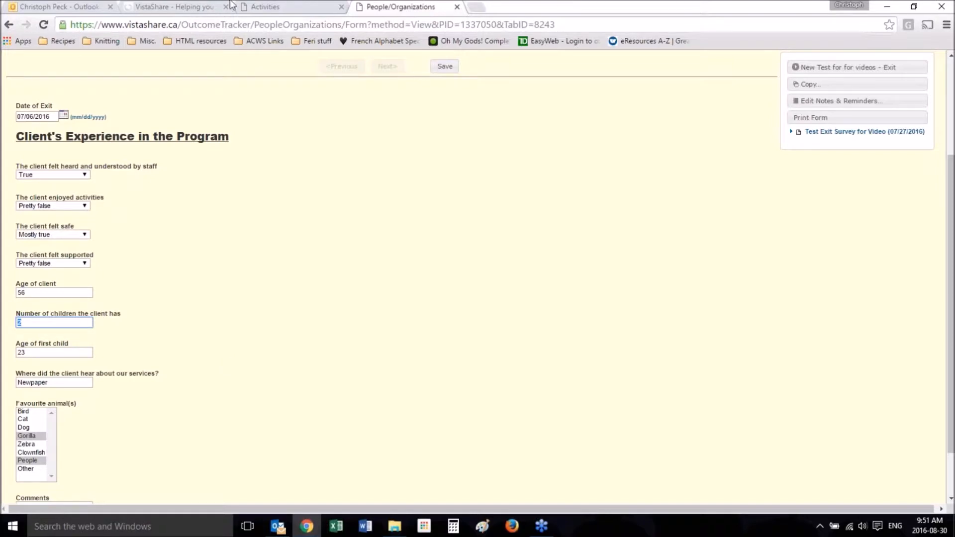
pyautogui.click(334, 6)
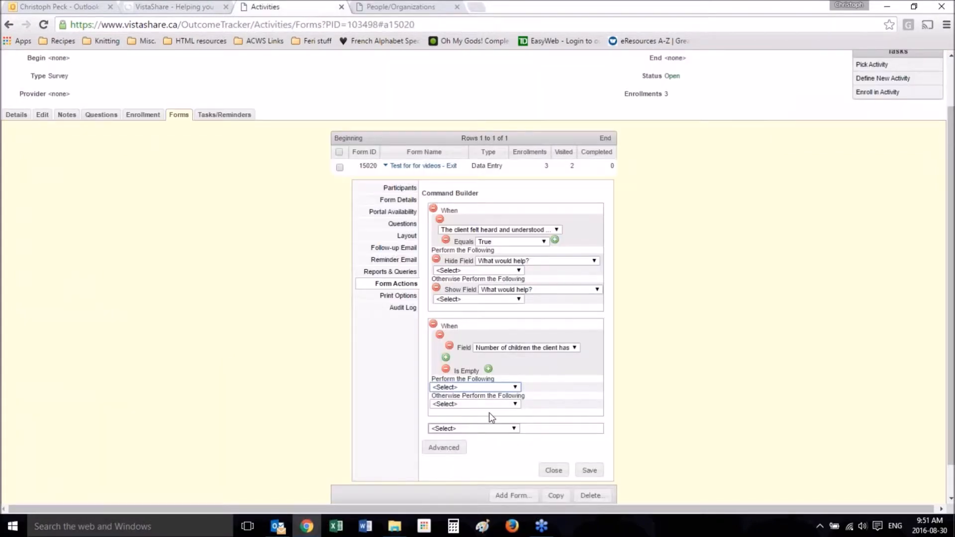
pyautogui.click(490, 388)
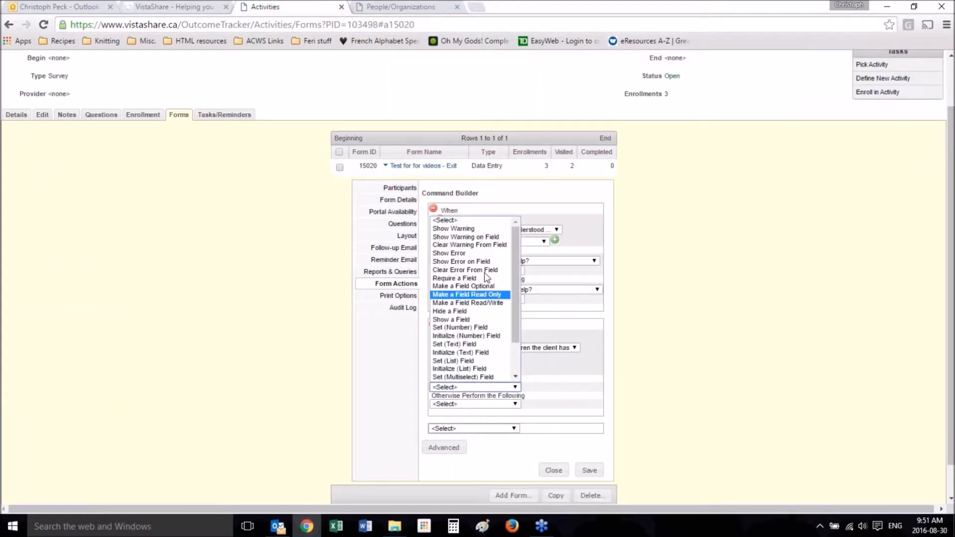
pyautogui.click(495, 237)
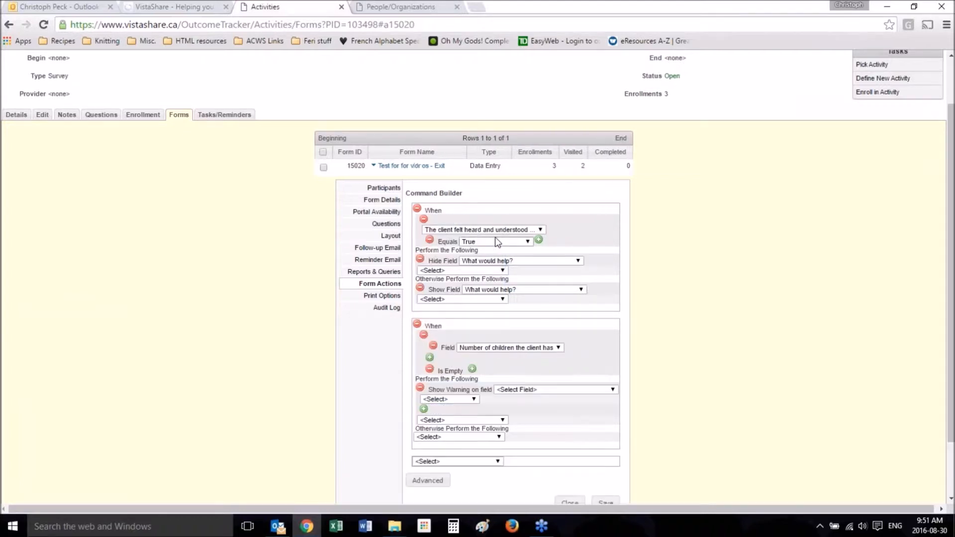
pyautogui.click(520, 391)
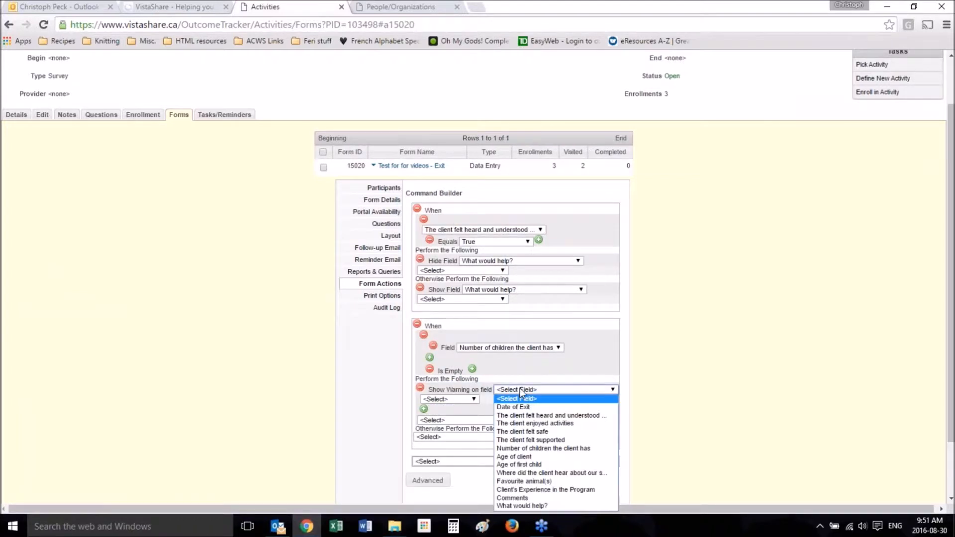
pyautogui.click(538, 448)
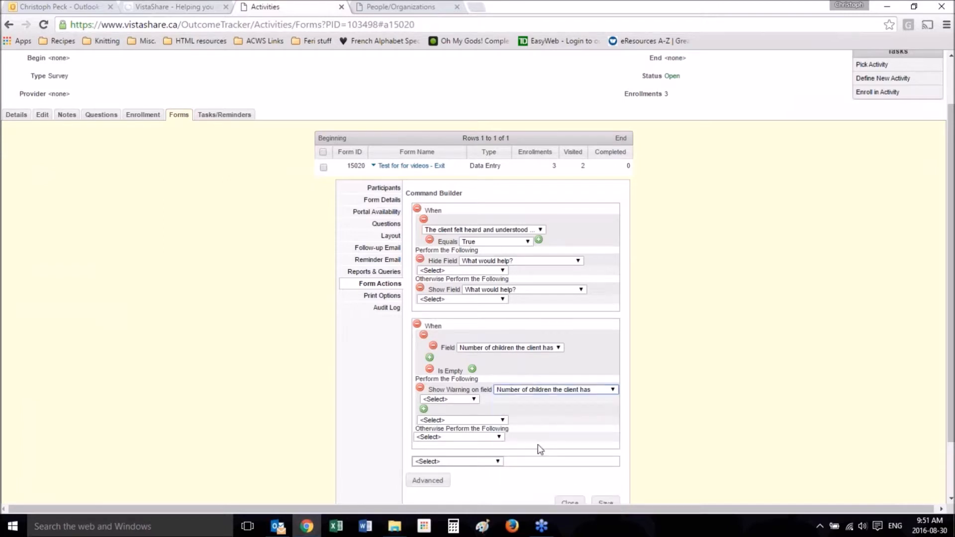
# Step: Give the warning the text "If the client has no children, please enter "0". DO NOT LEAVE BLANK"
pyautogui.click(459, 399)
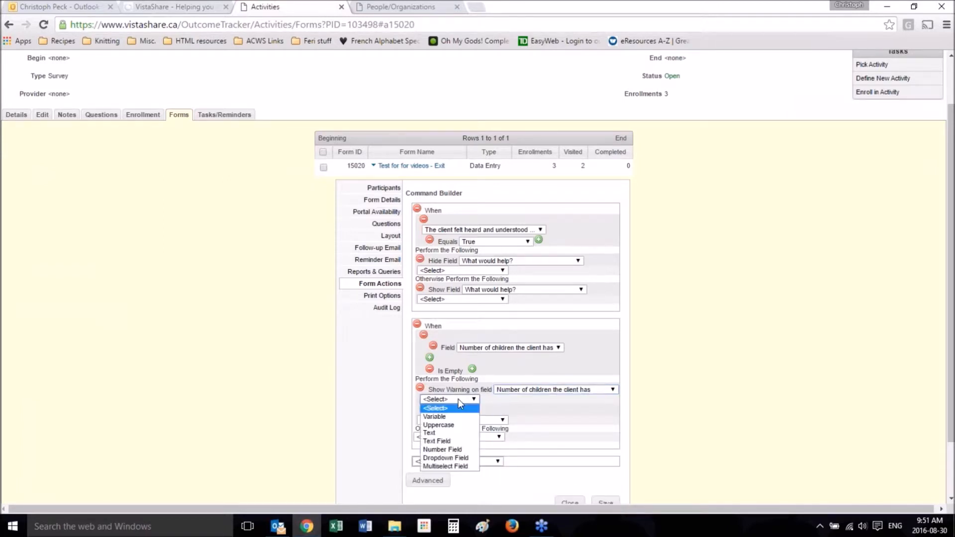
pyautogui.click(451, 434)
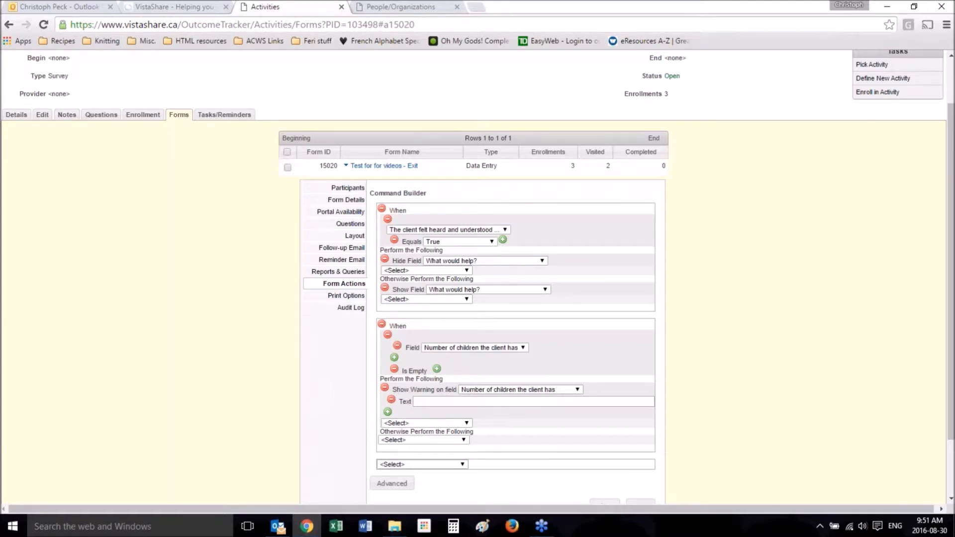
pyautogui.click(435, 401)
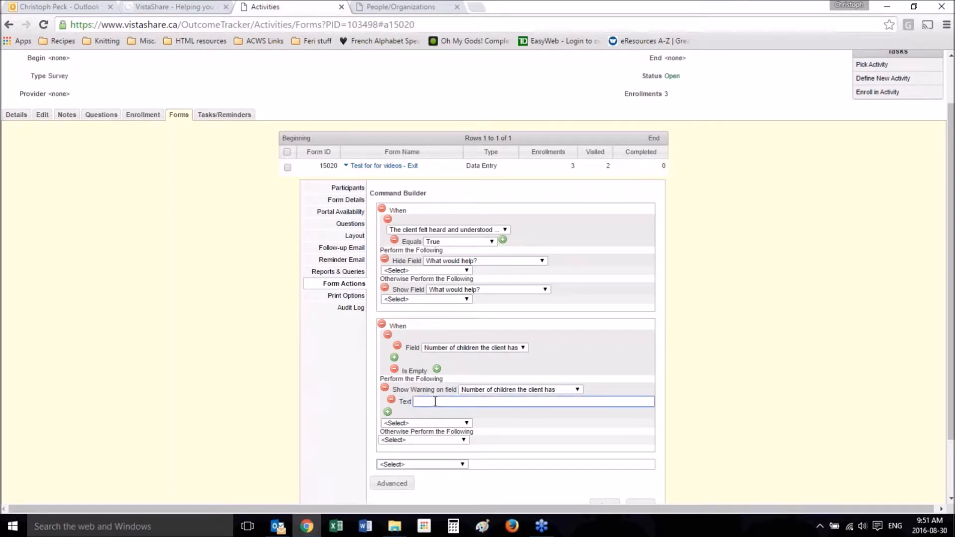
pyautogui.write('If the client has no children, please enter "0".  DO NOT LEAVE BLANK')
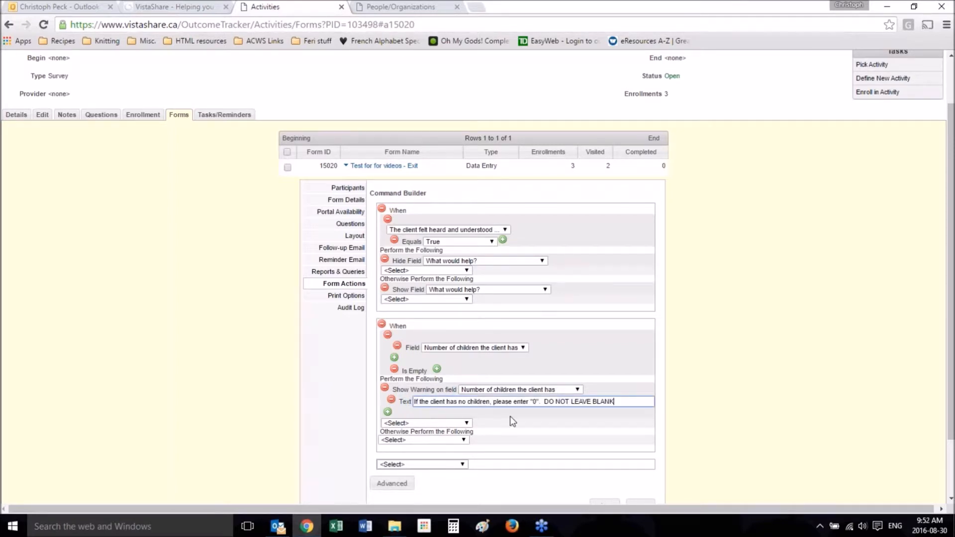
# Step: Make the second command otherwise perform Clear Warning From Field for "What would help?"
pyautogui.click(430, 440)
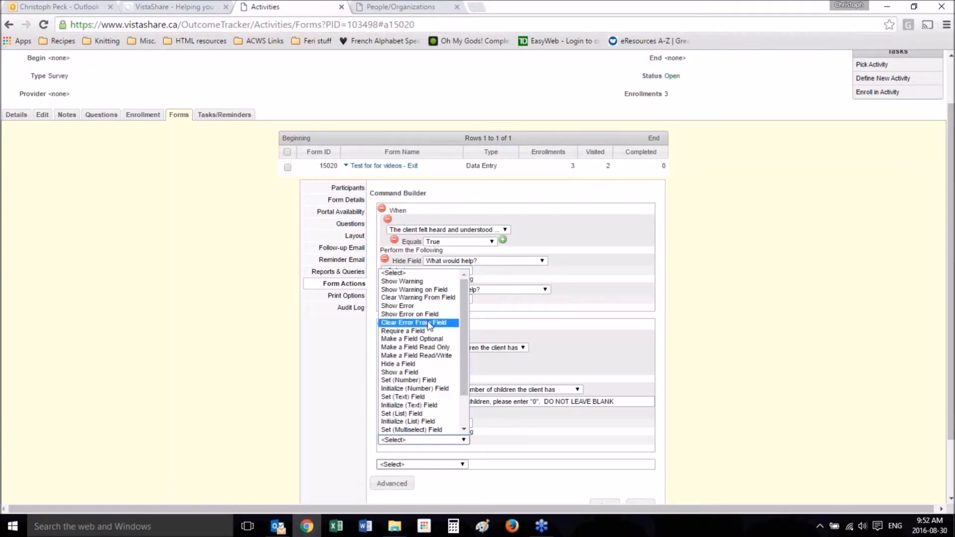
pyautogui.click(429, 298)
pyautogui.click(523, 443)
pyautogui.click(521, 427)
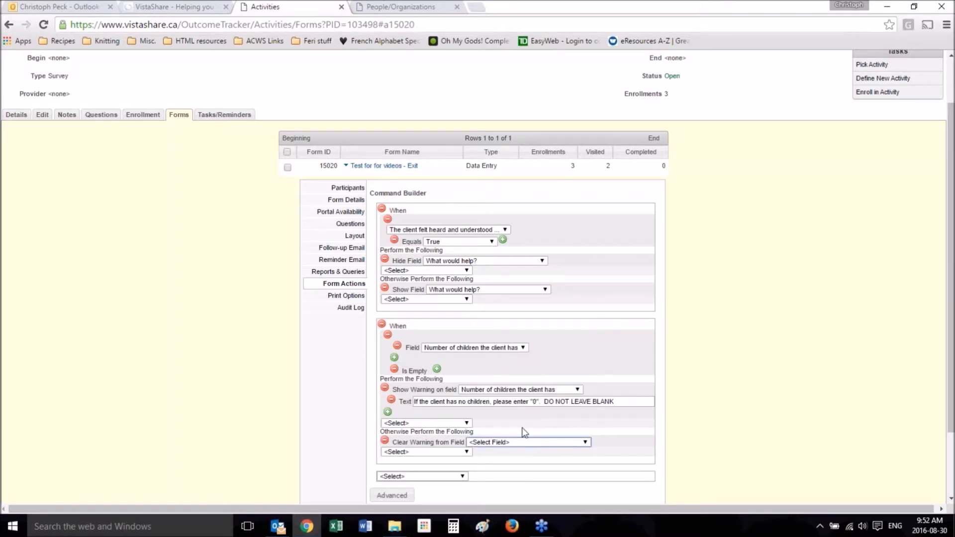
pyautogui.click(521, 440)
pyautogui.click(521, 432)
pyautogui.scroll(-2, 744, 405)
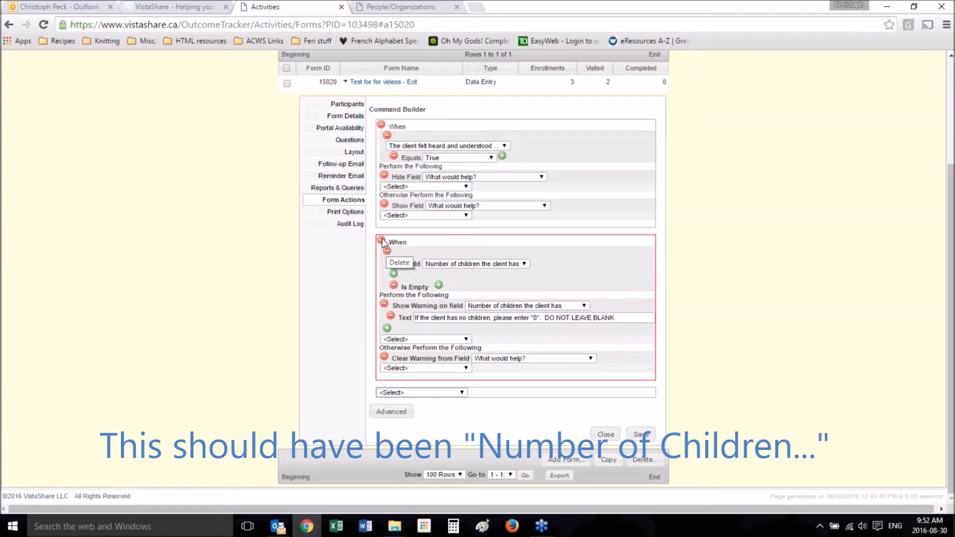
# Step: Review the second command's condition and warning text, and save the form actions
pyautogui.click(388, 251)
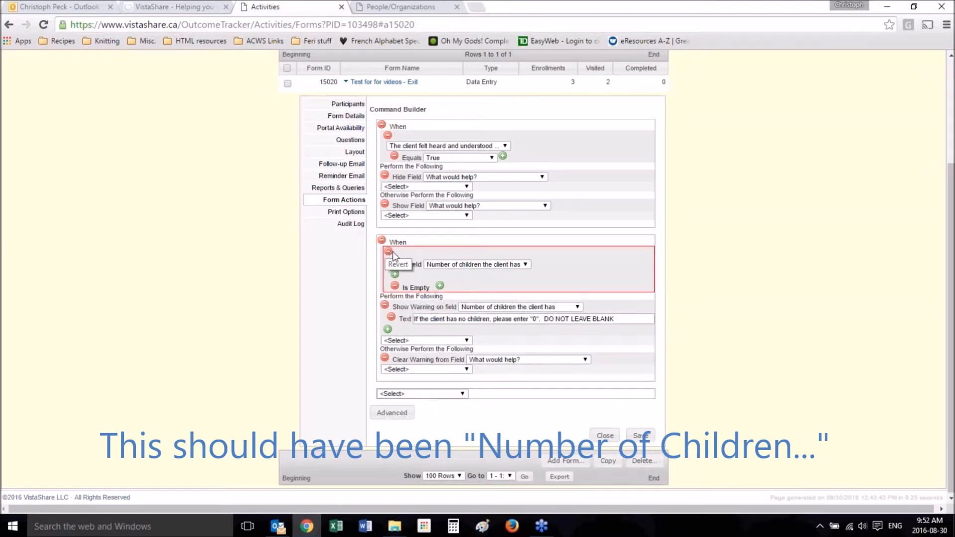
pyautogui.click(389, 252)
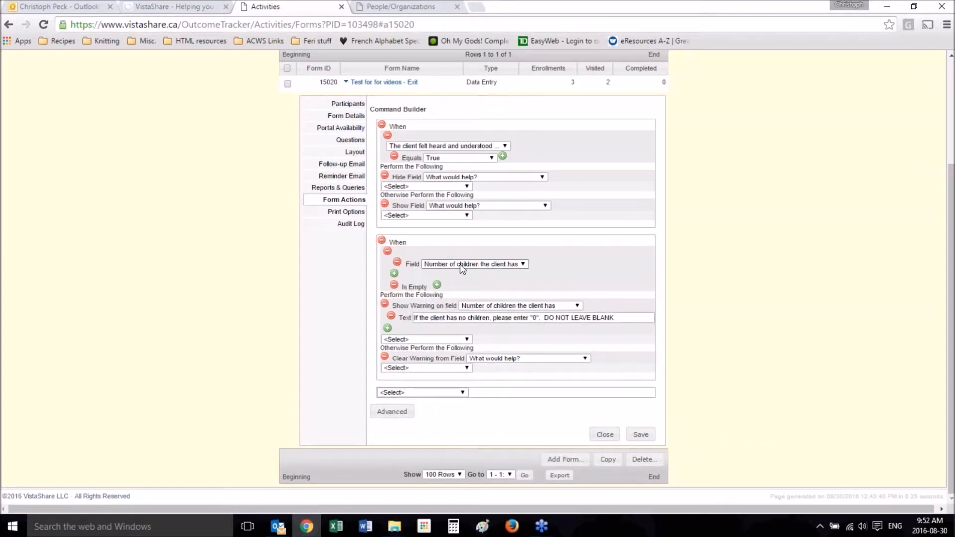
pyautogui.click(395, 286)
pyautogui.moveTo(417, 320); pyautogui.dragTo(591, 320)
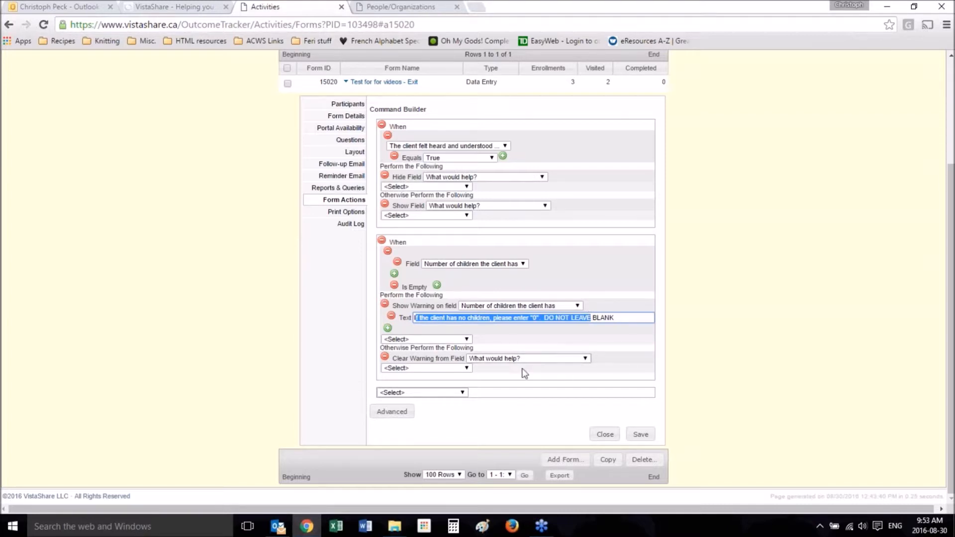
pyautogui.click(643, 435)
# Step: Reload the client's survey form and empty "Number of children the client has" to test the warning
pyautogui.click(395, 5)
pyautogui.press('F5')
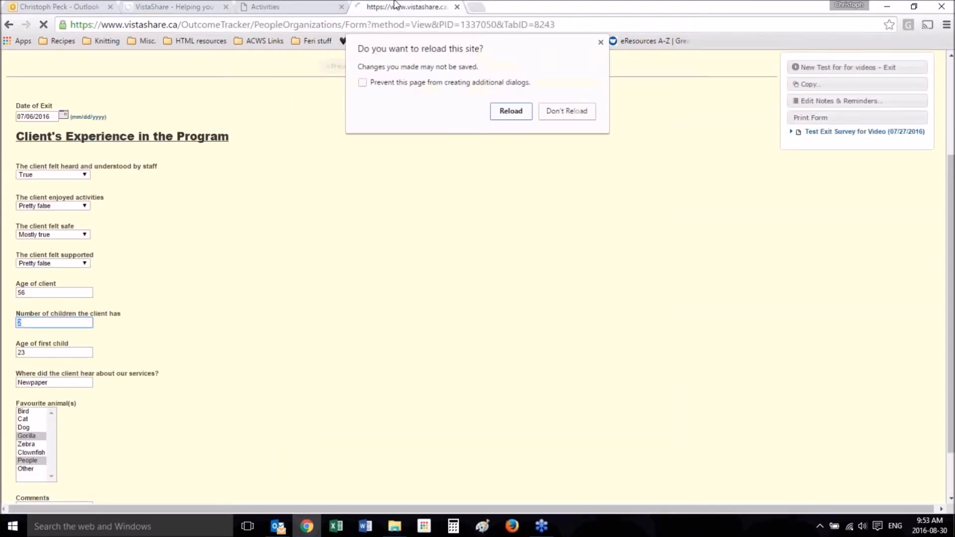
pyautogui.press('Return')
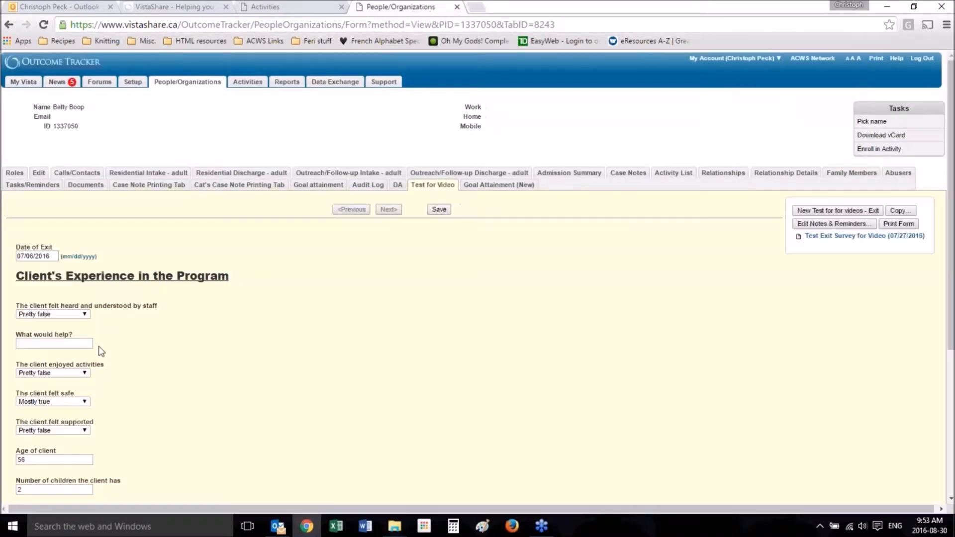
pyautogui.scroll(-3, 98, 350)
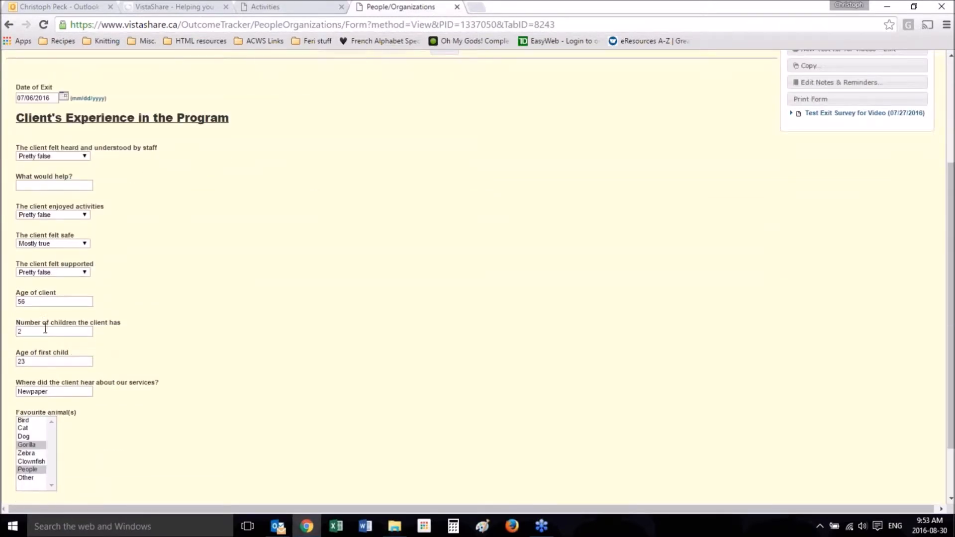
pyautogui.click(36, 329)
pyautogui.press('BackSpace')
pyautogui.click(242, 279)
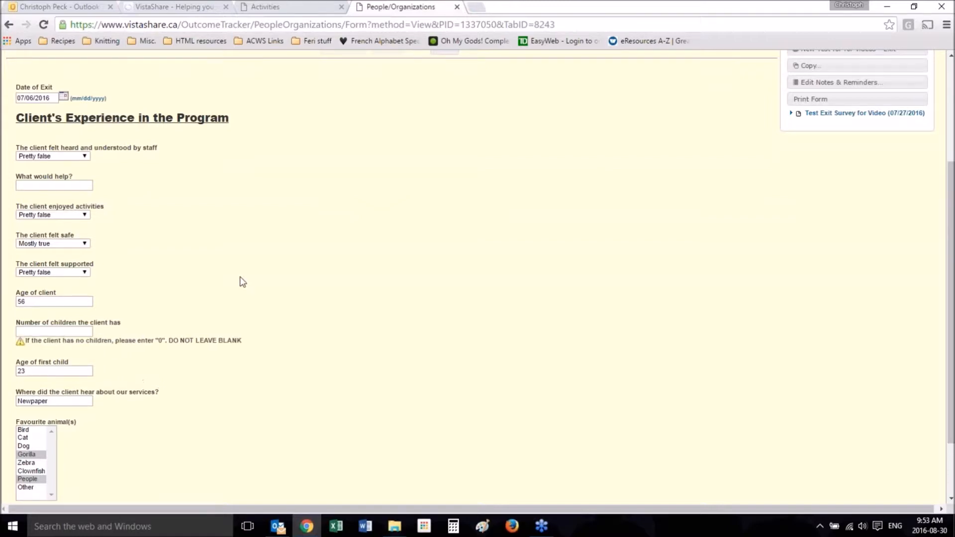
# Step: Add a Require a Field command for "Number of children the client has" to the form actions and save them
pyautogui.click(300, 6)
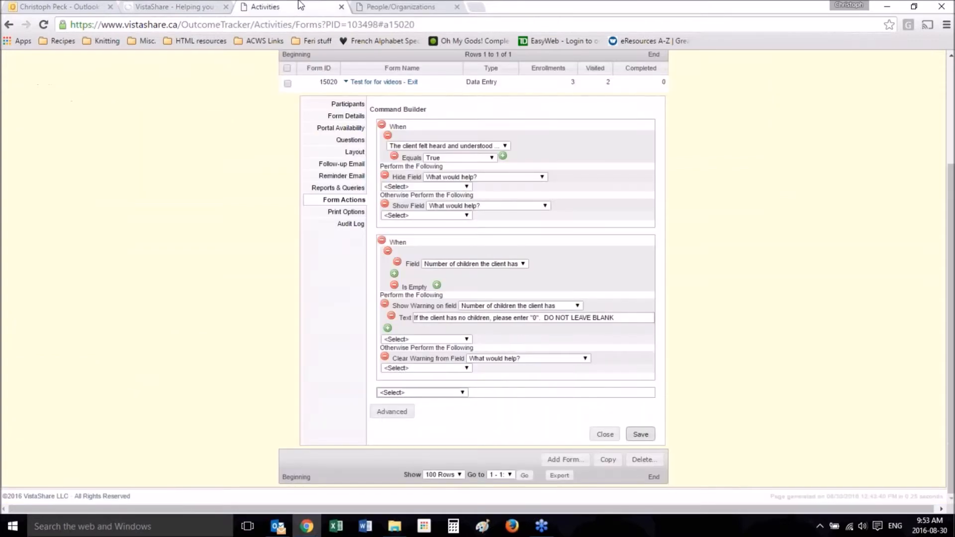
pyautogui.click(444, 394)
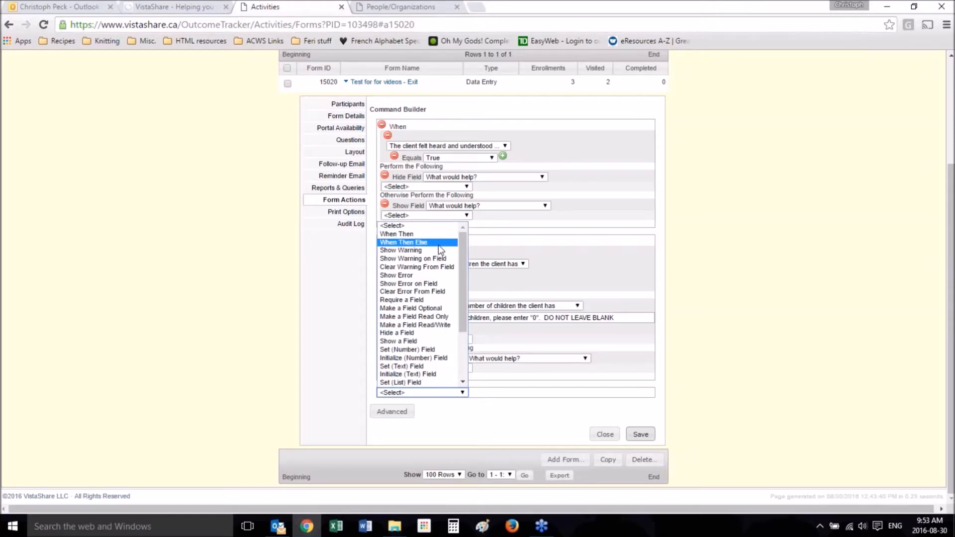
pyautogui.click(422, 301)
pyautogui.click(467, 396)
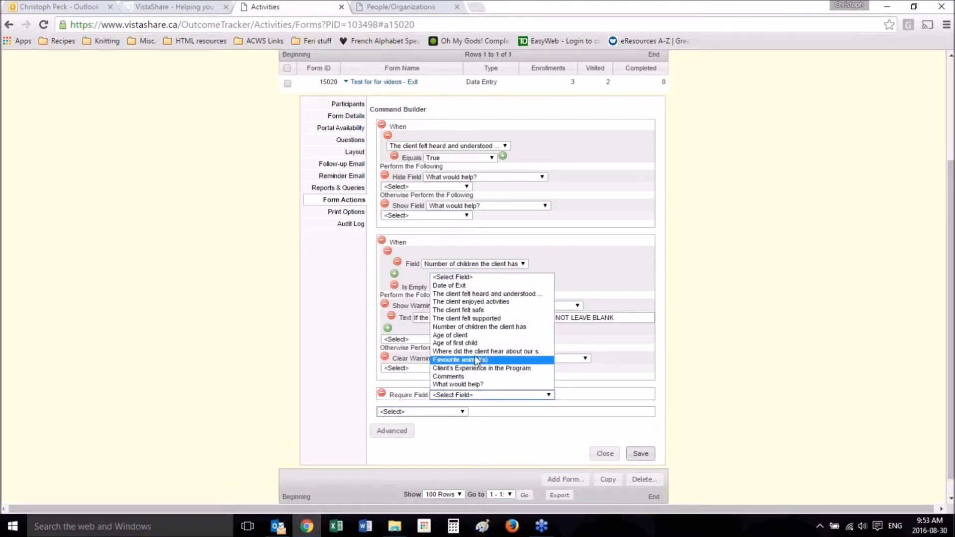
pyautogui.click(484, 343)
pyautogui.click(490, 328)
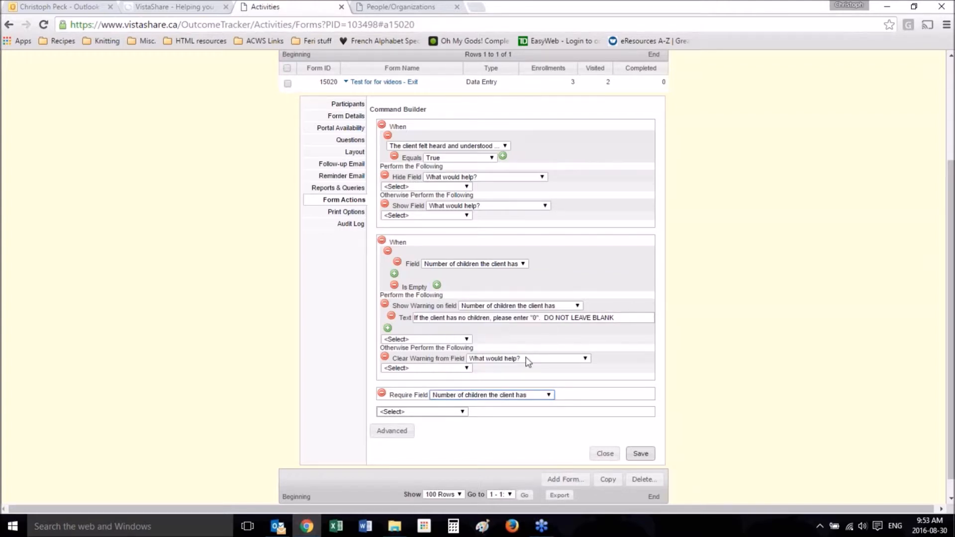
pyautogui.click(646, 457)
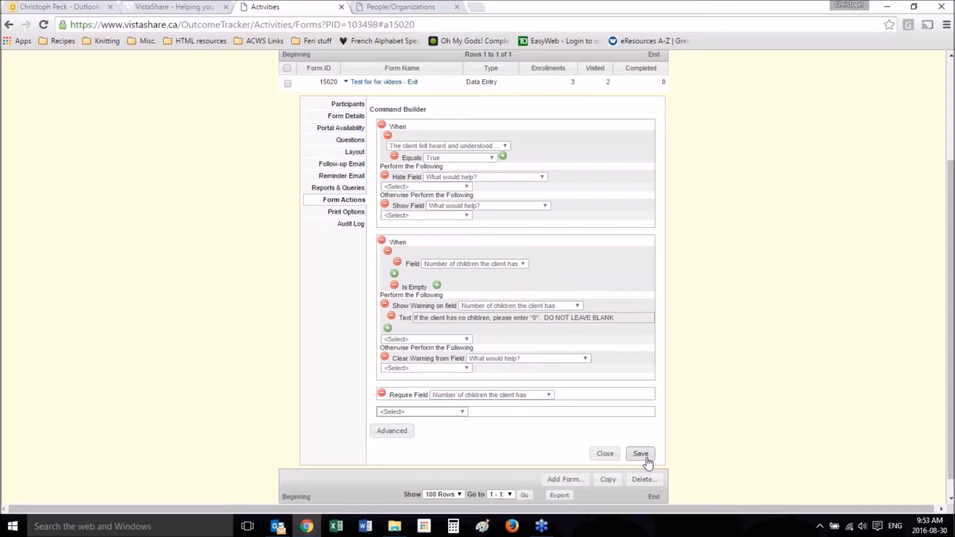
# Step: Reload the client's survey form and clear the number of children to test the required-field rule
pyautogui.click(408, 6)
pyautogui.press('F5')
pyautogui.press('Return')
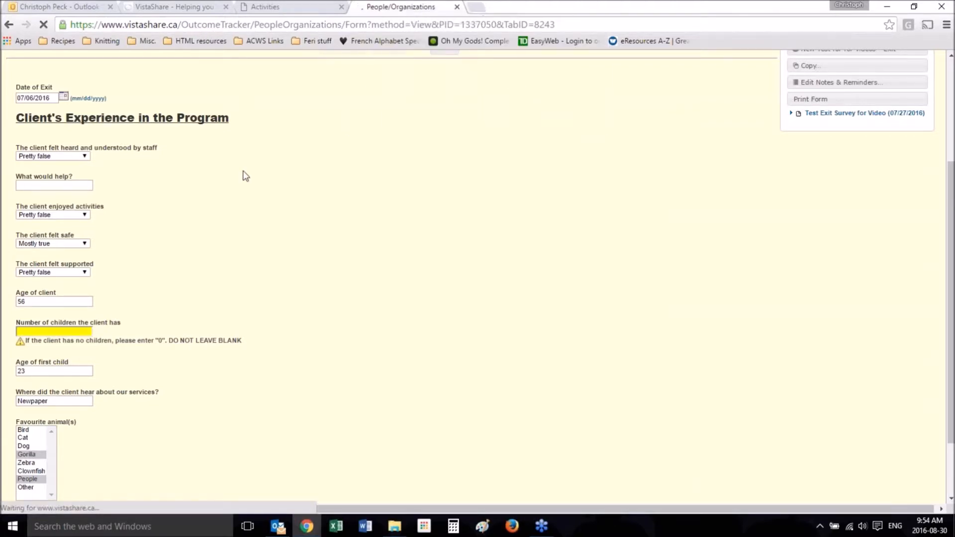
pyautogui.scroll(-5, 171, 378)
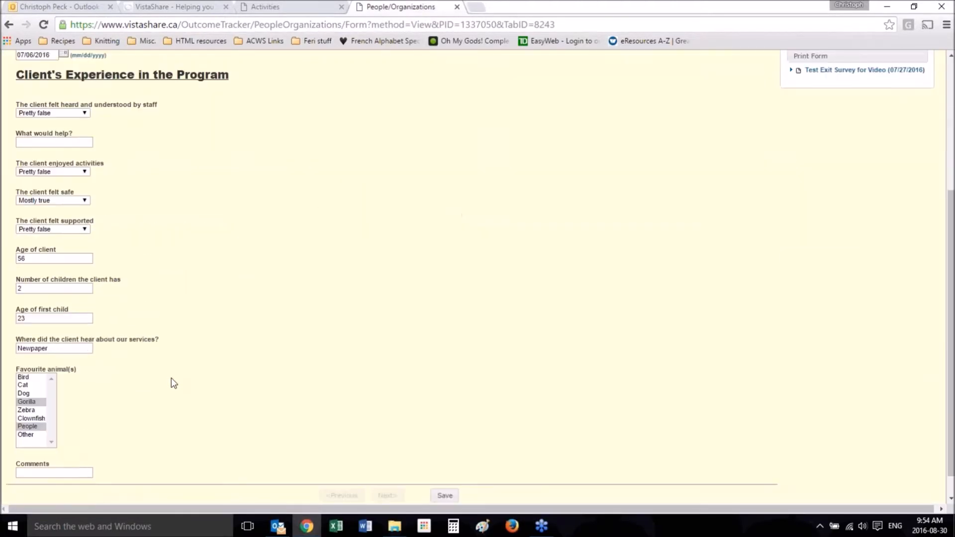
pyautogui.doubleClick(40, 261)
pyautogui.press('BackSpace')
pyautogui.click(290, 213)
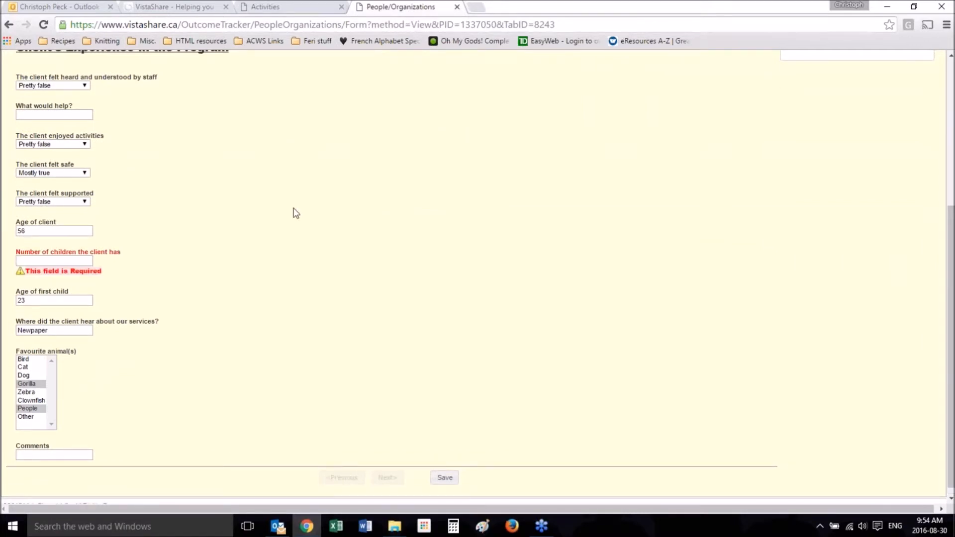
# Step: Try to save the survey form with the number of children left blank, and check that field
pyautogui.scroll(5, 296, 213)
pyautogui.click(448, 184)
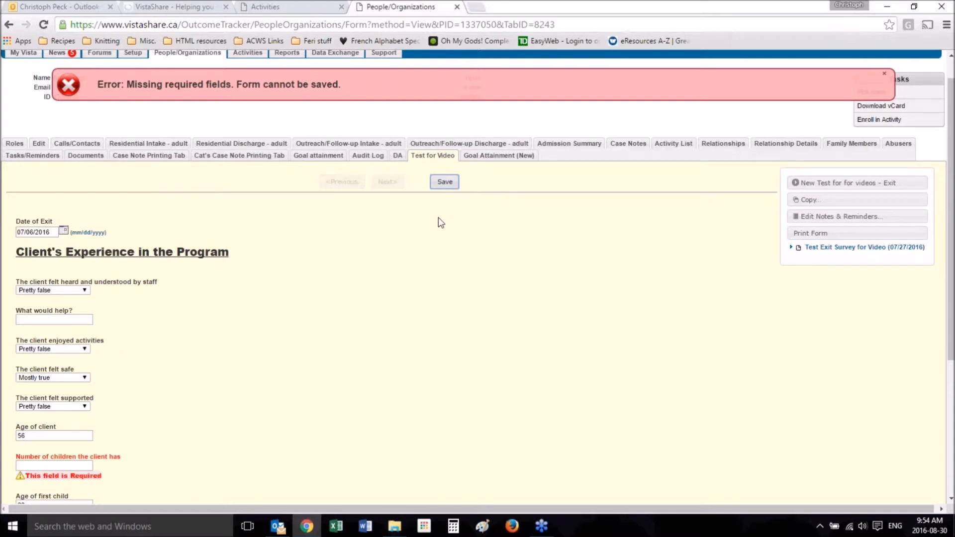
pyautogui.scroll(-4, 269, 131)
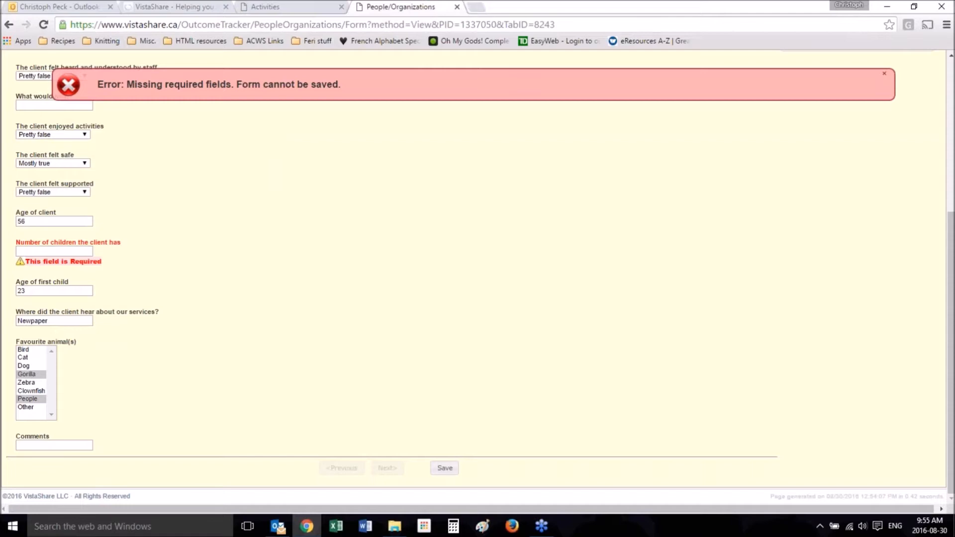
# Step: Compare the form actions with the survey form, and add another When Then Else command below the Require Field command
pyautogui.click(292, 5)
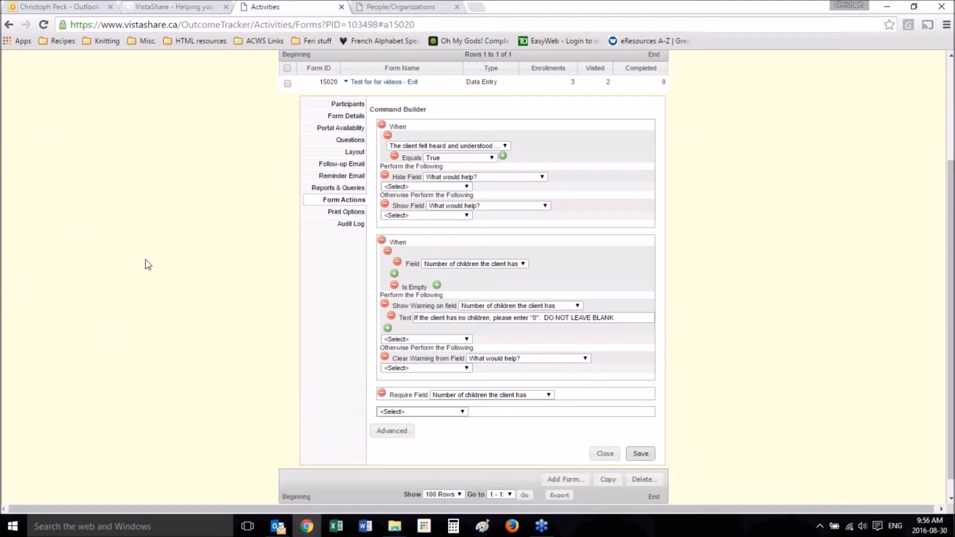
pyautogui.scroll(-1, 239, 371)
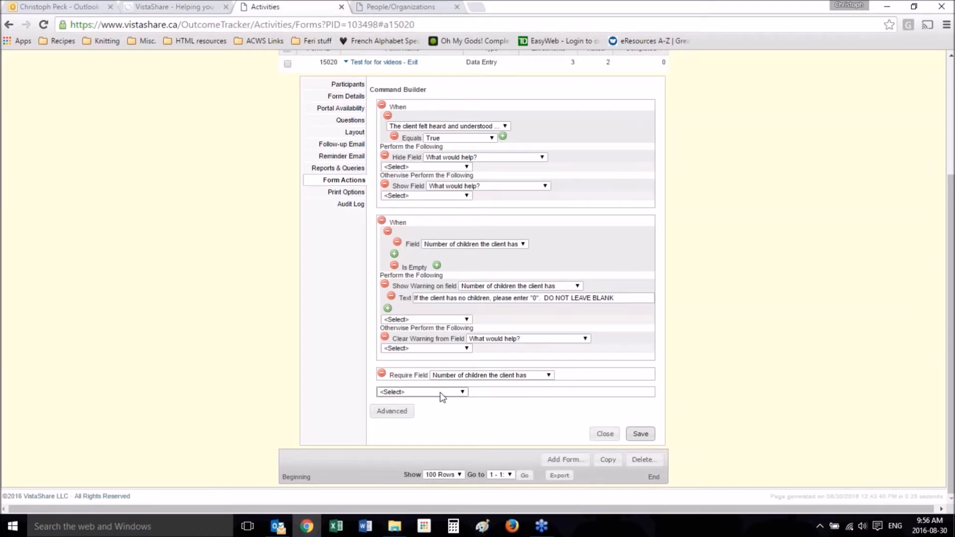
pyautogui.click(401, 7)
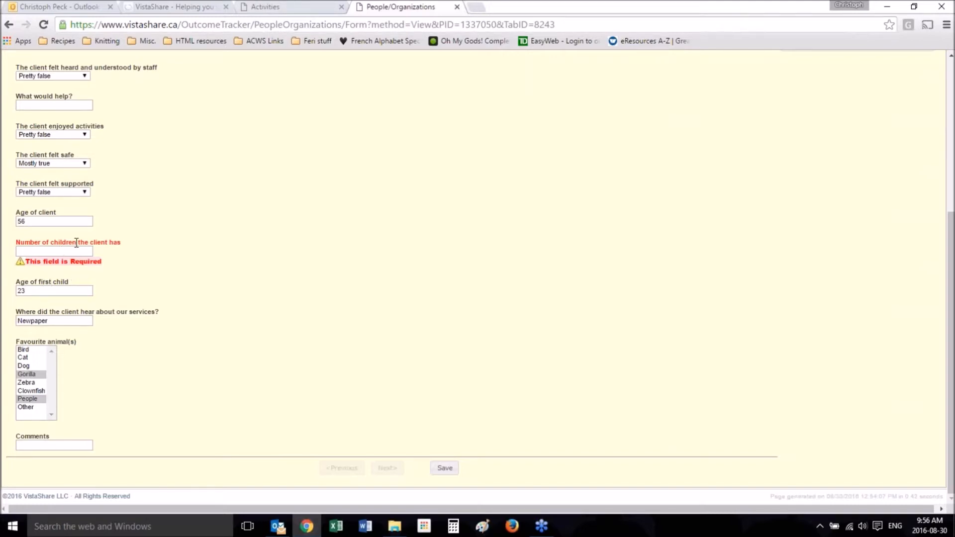
pyautogui.click(273, 7)
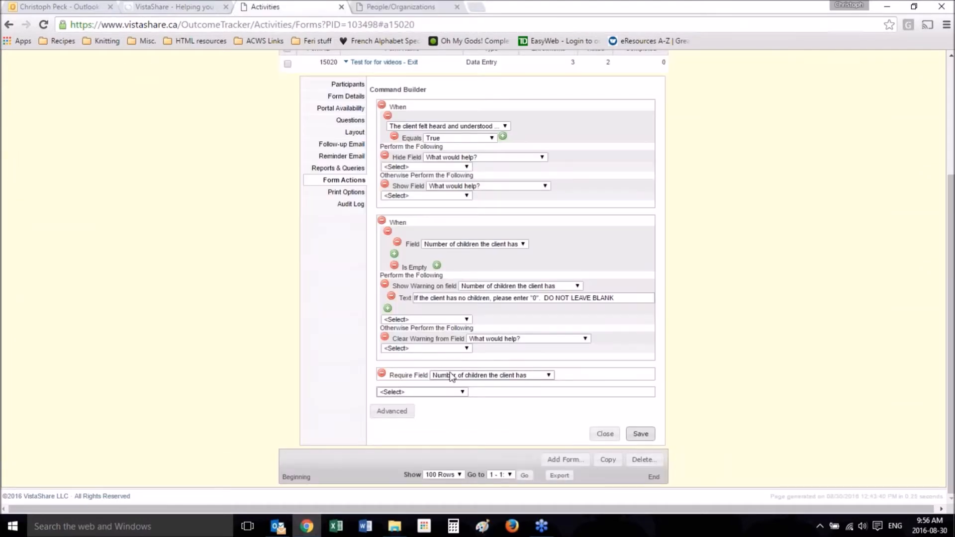
pyautogui.click(442, 393)
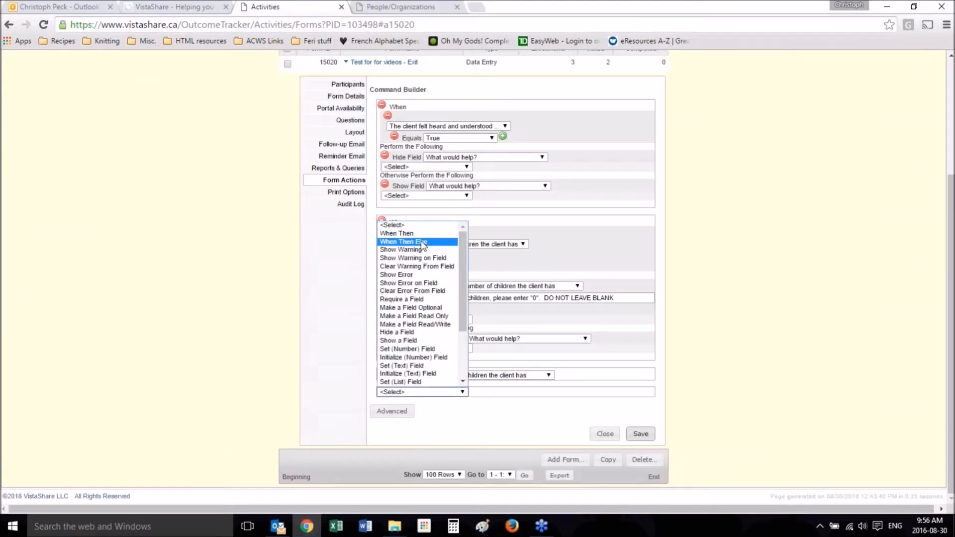
pyautogui.click(422, 243)
# Step: Base the new command's condition on a Numeric Expression using the field "Number of children the client has"
pyautogui.click(445, 404)
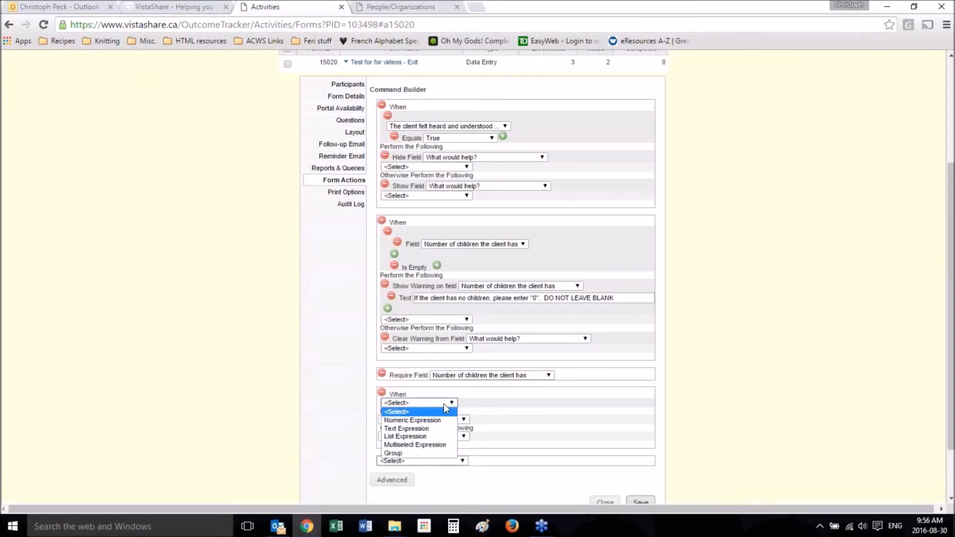
pyautogui.click(438, 420)
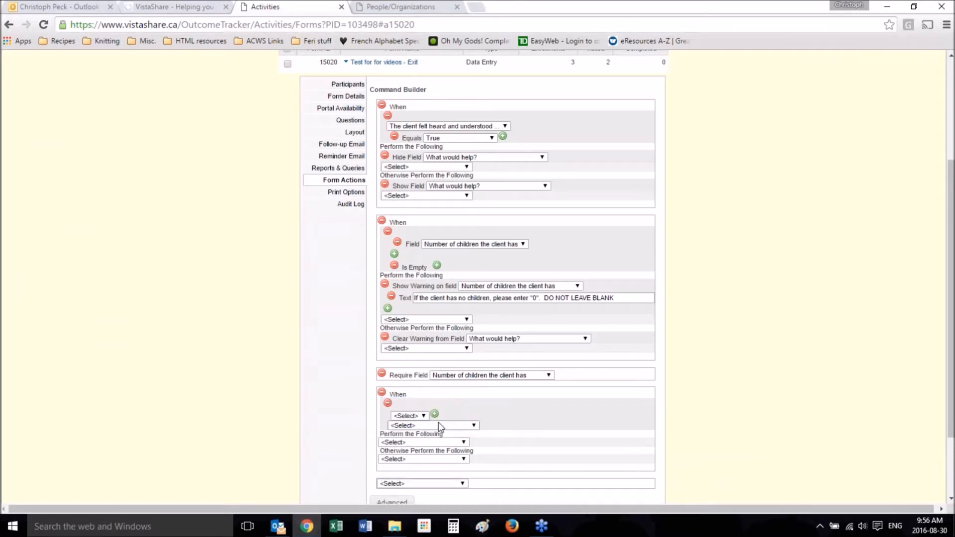
pyautogui.click(409, 416)
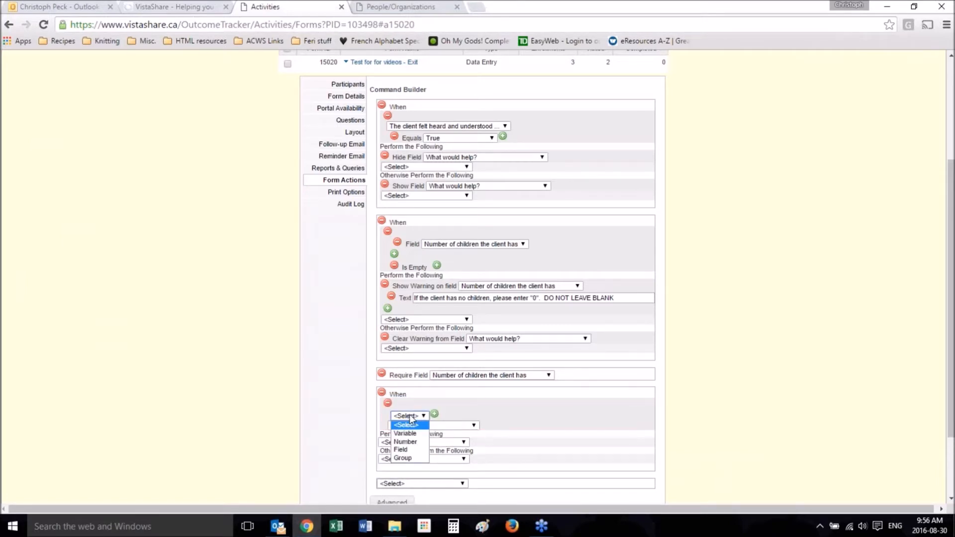
pyautogui.click(403, 450)
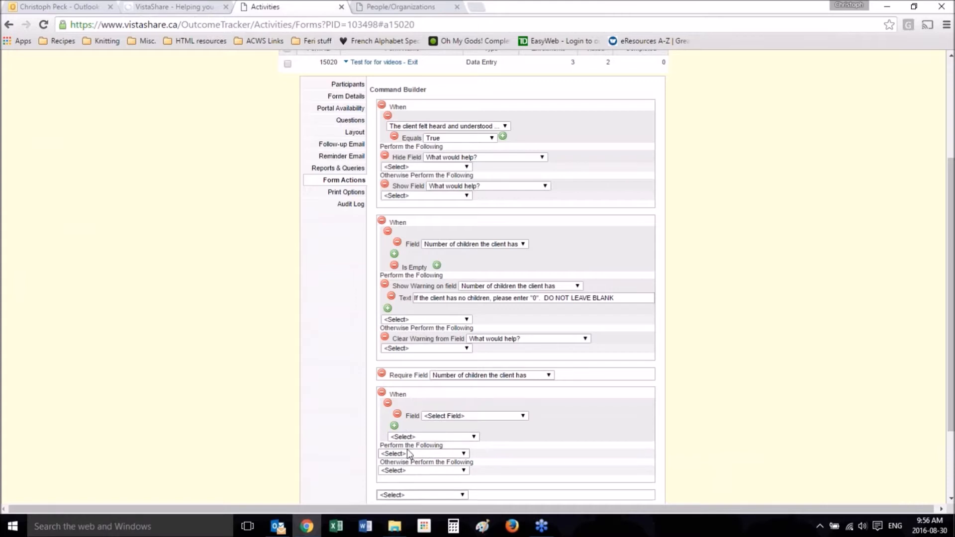
pyautogui.click(467, 418)
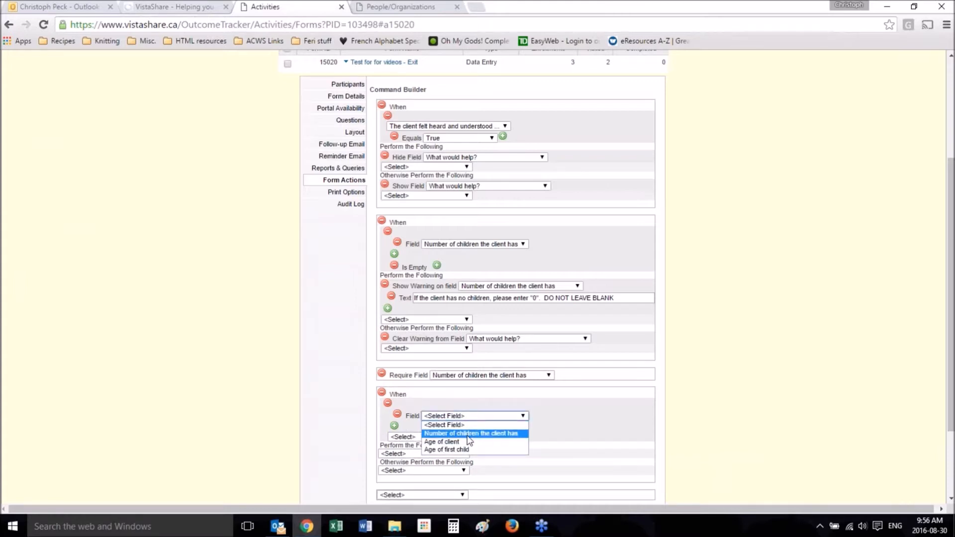
pyautogui.click(468, 433)
# Step: Complete the new command's condition so that the number of children Equals the Number 0
pyautogui.scroll(-2, 264, 368)
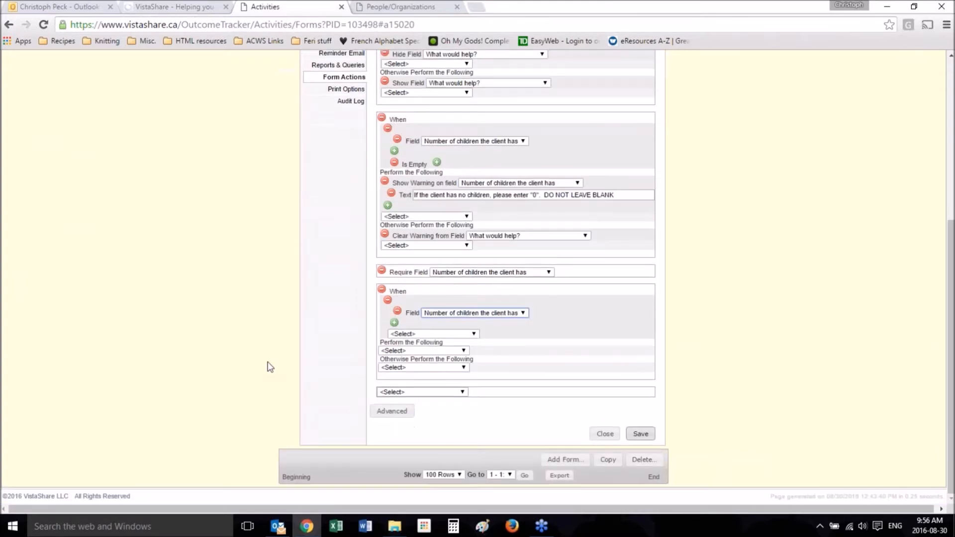
pyautogui.click(416, 334)
pyautogui.click(403, 351)
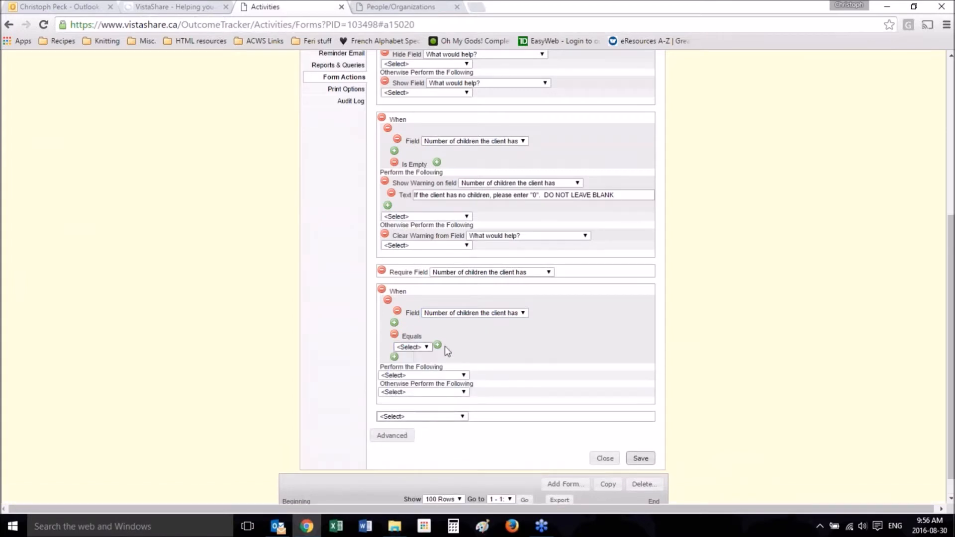
pyautogui.click(426, 348)
pyautogui.click(414, 373)
pyautogui.click(465, 347)
pyautogui.moveTo(466, 347); pyautogui.dragTo(354, 354)
pyautogui.write('0')
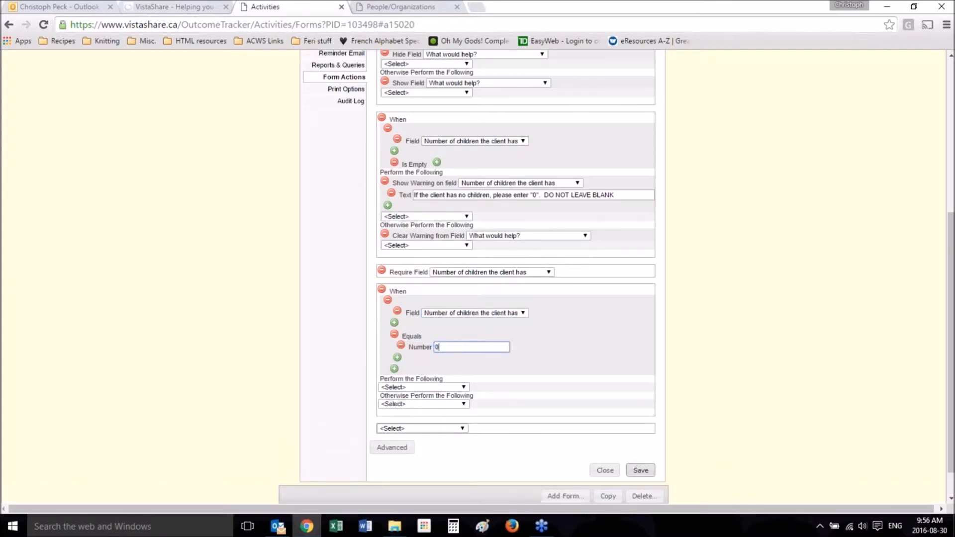
# Step: Make the new command hide the field "Age of first child" when its condition is met
pyautogui.scroll(-2, 339, 362)
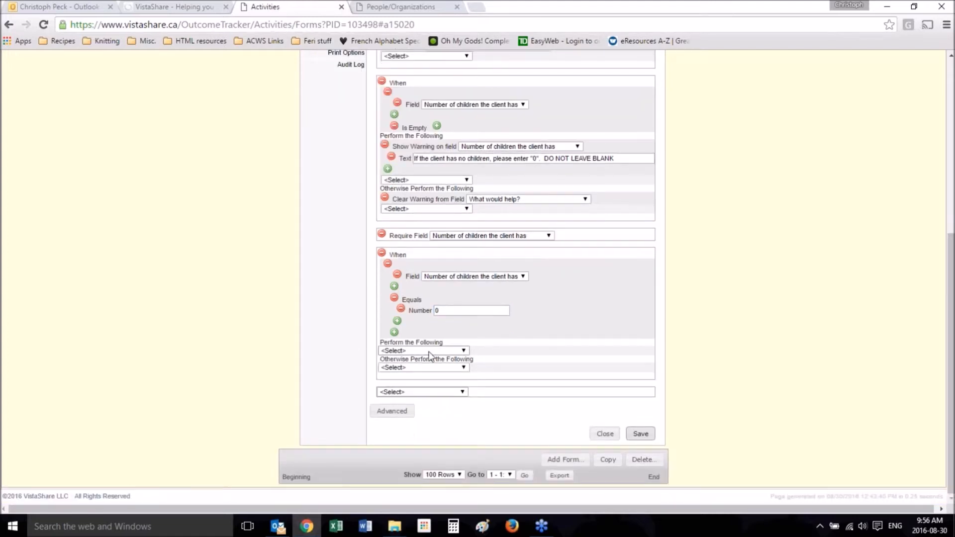
pyautogui.click(433, 351)
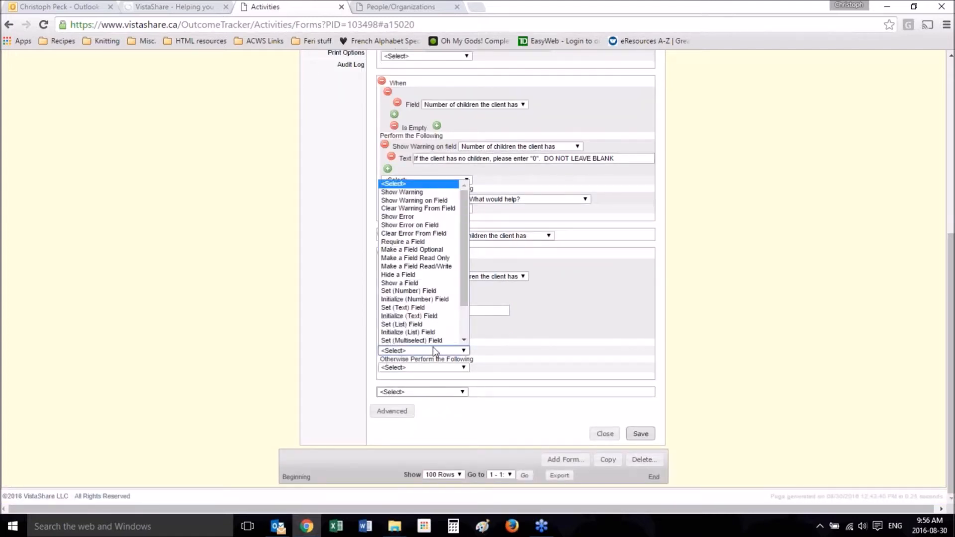
pyautogui.click(431, 276)
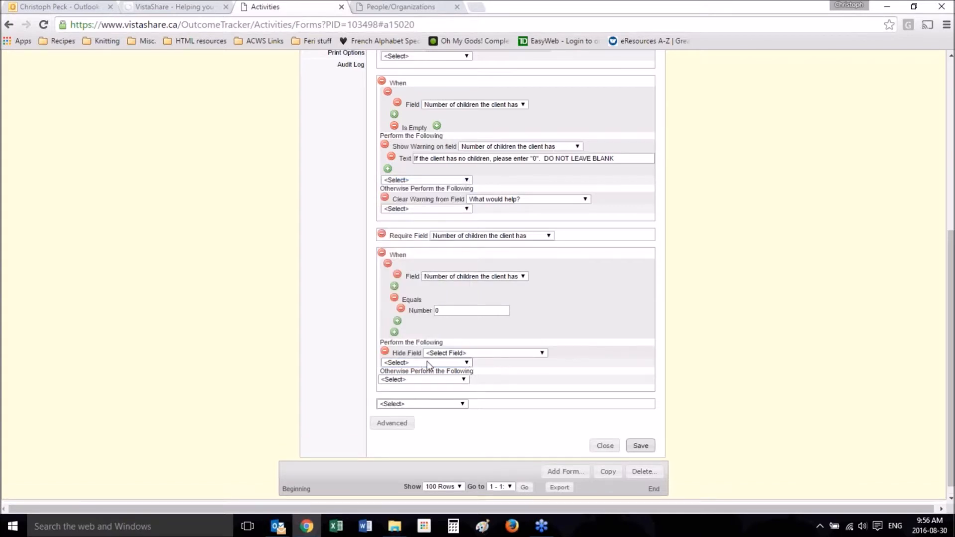
pyautogui.click(427, 362)
pyautogui.click(495, 354)
pyautogui.click(508, 354)
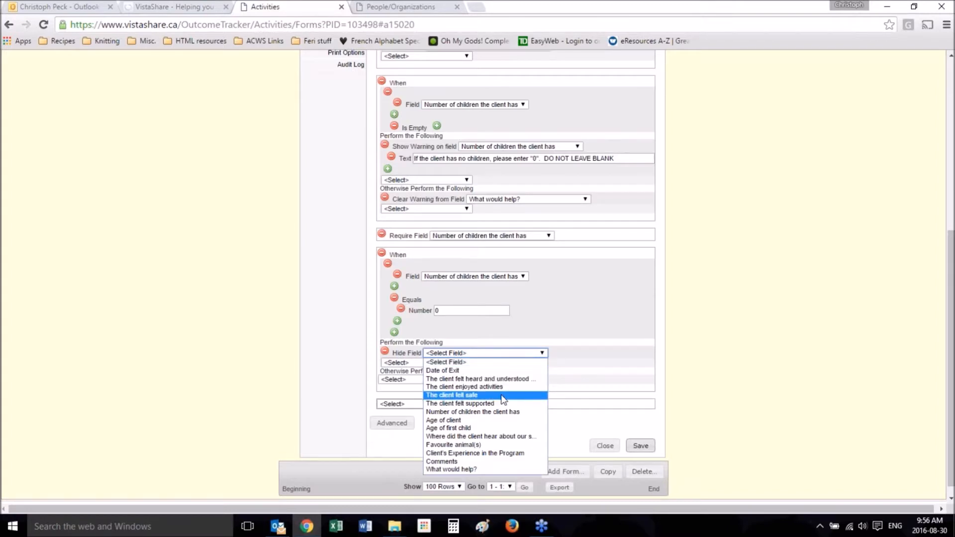
pyautogui.click(497, 427)
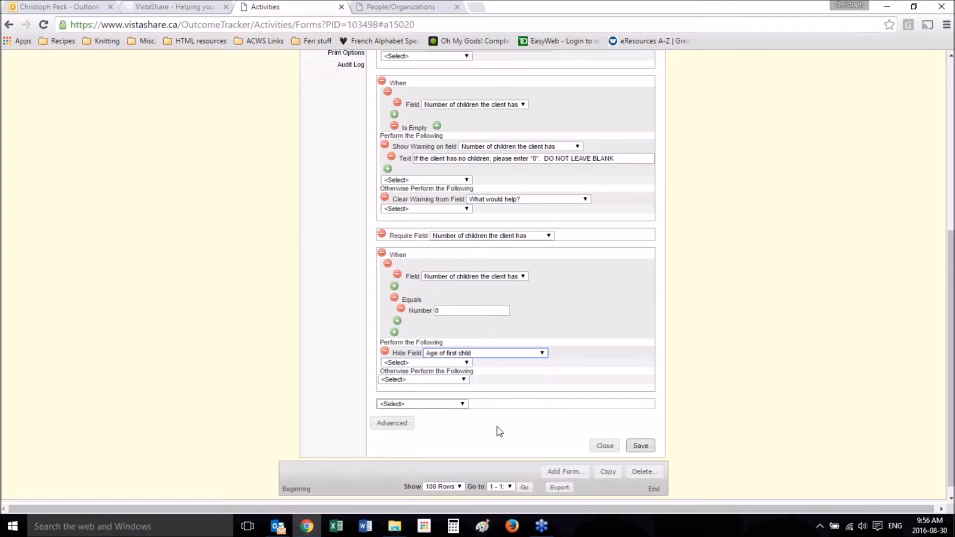
# Step: Make the command otherwise show the field "Age of first child", and save the form actions
pyautogui.click(436, 380)
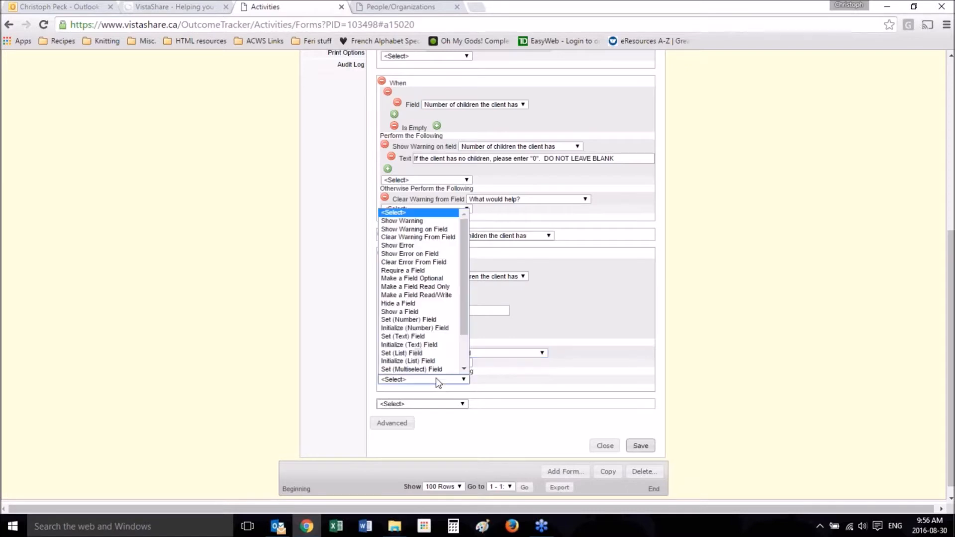
pyautogui.click(423, 312)
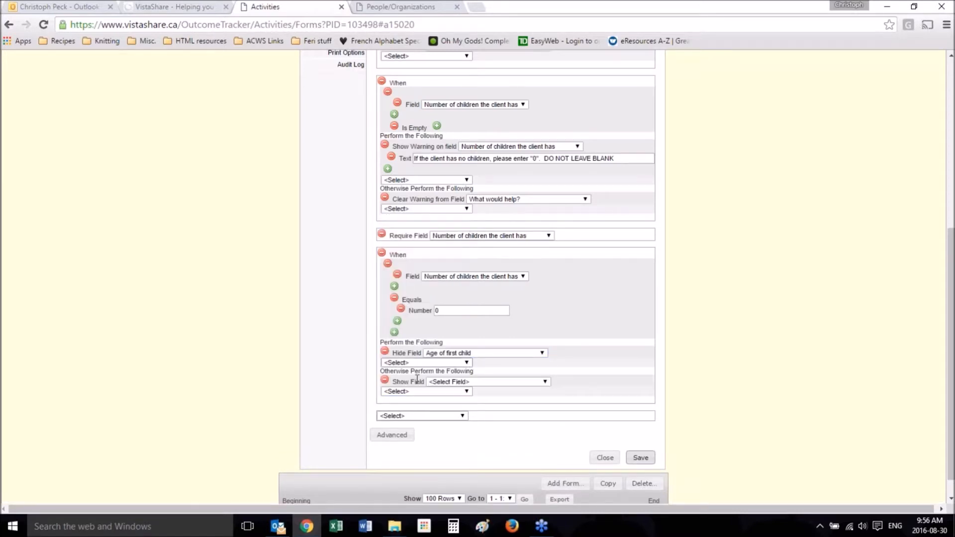
pyautogui.click(455, 384)
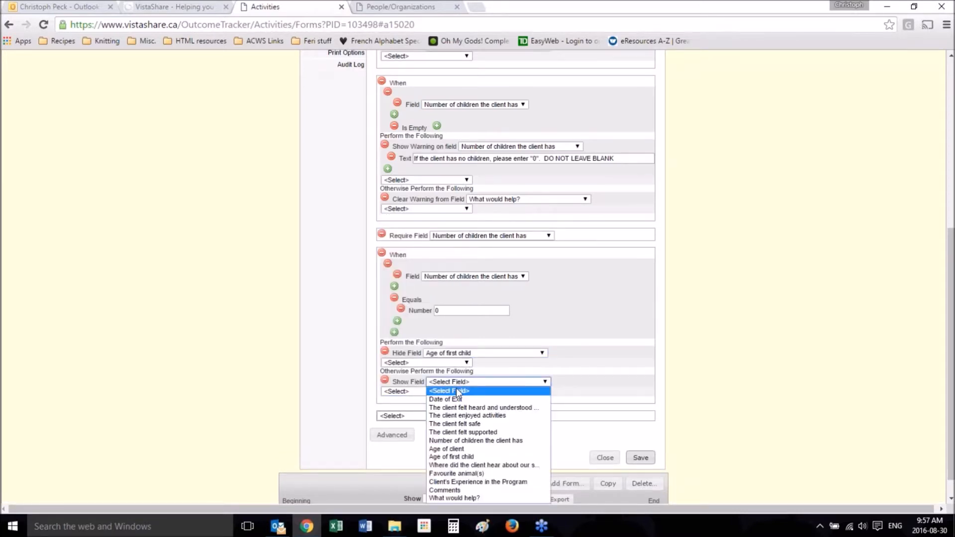
pyautogui.click(459, 458)
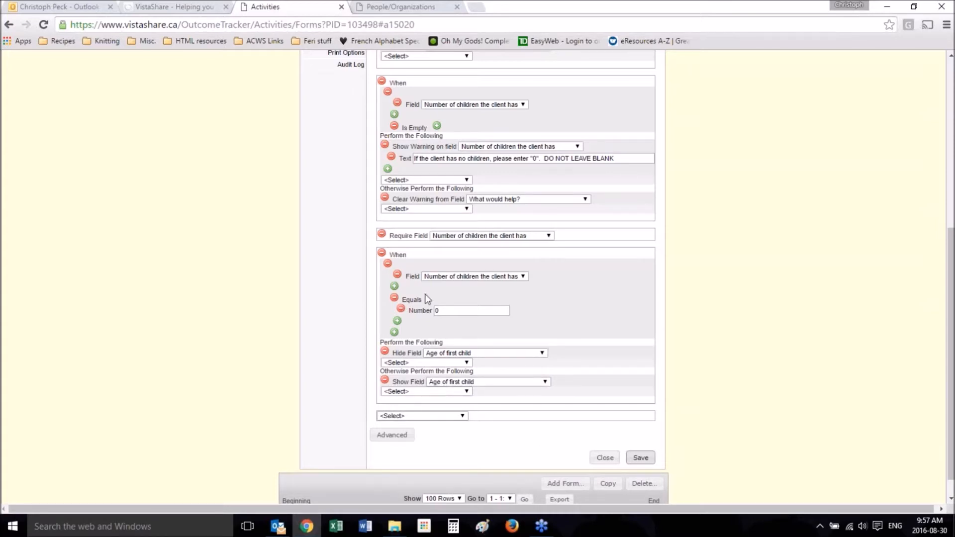
pyautogui.click(648, 462)
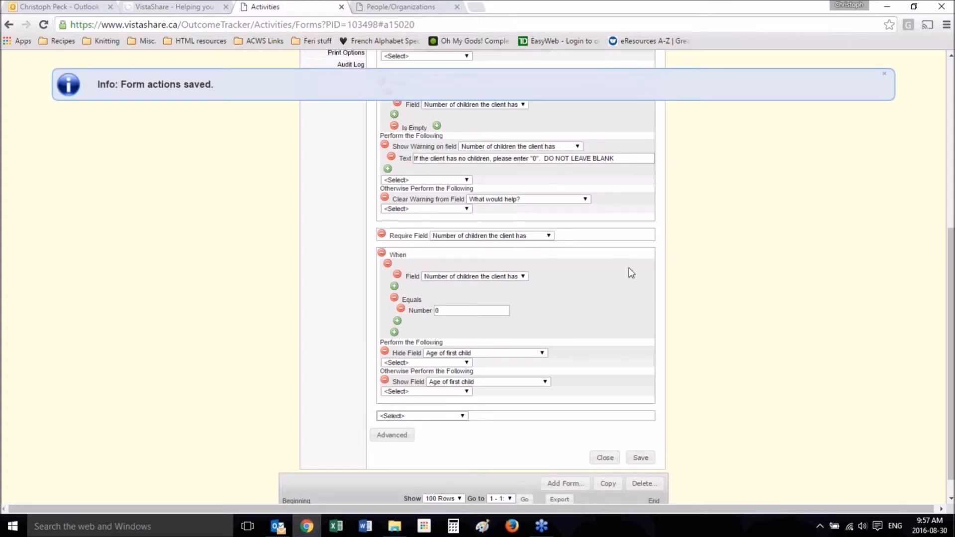
# Step: Reload the client's survey form and set the number of children to 0 to test the hide rule
pyautogui.scroll(6, 629, 268)
pyautogui.click(381, 6)
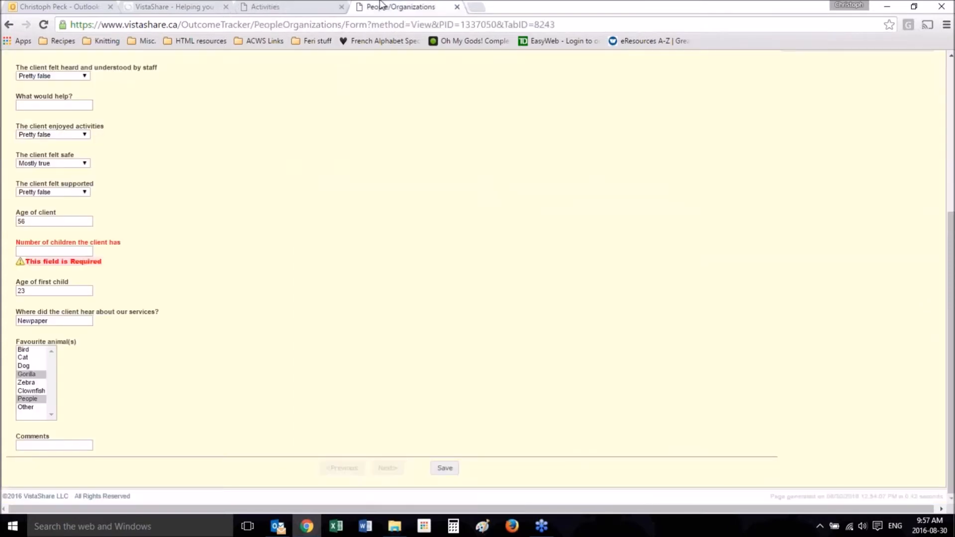
pyautogui.press('F5')
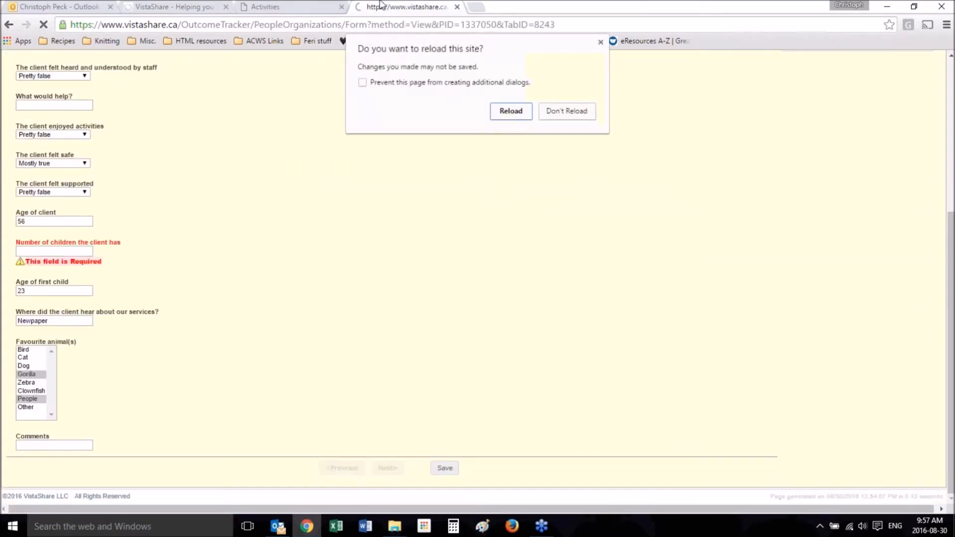
pyautogui.click(508, 124)
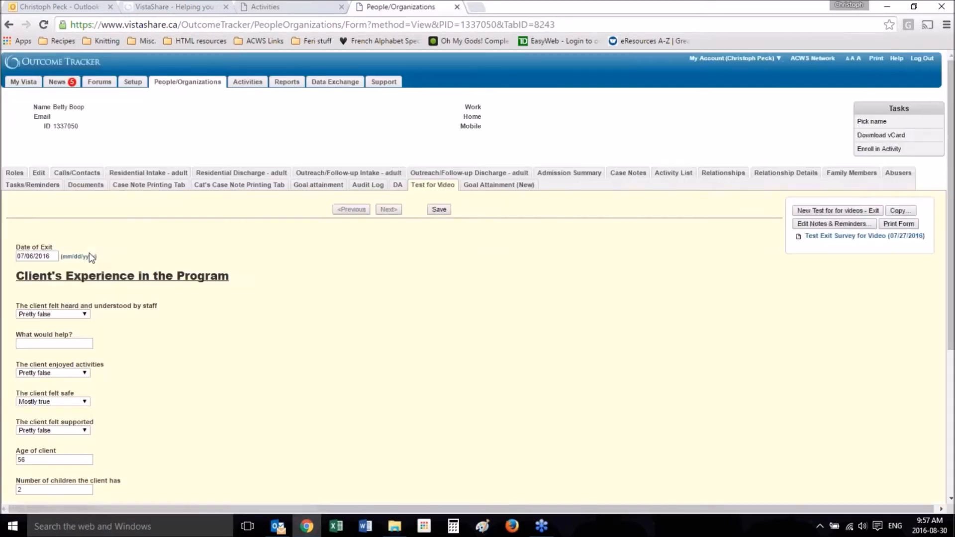
pyautogui.moveTo(49, 261); pyautogui.dragTo(1, 267)
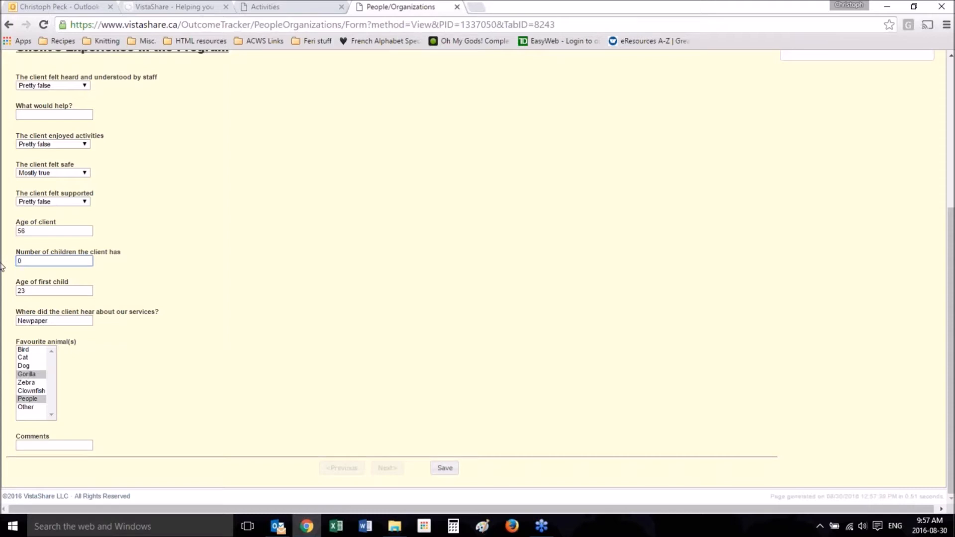
pyautogui.click(282, 229)
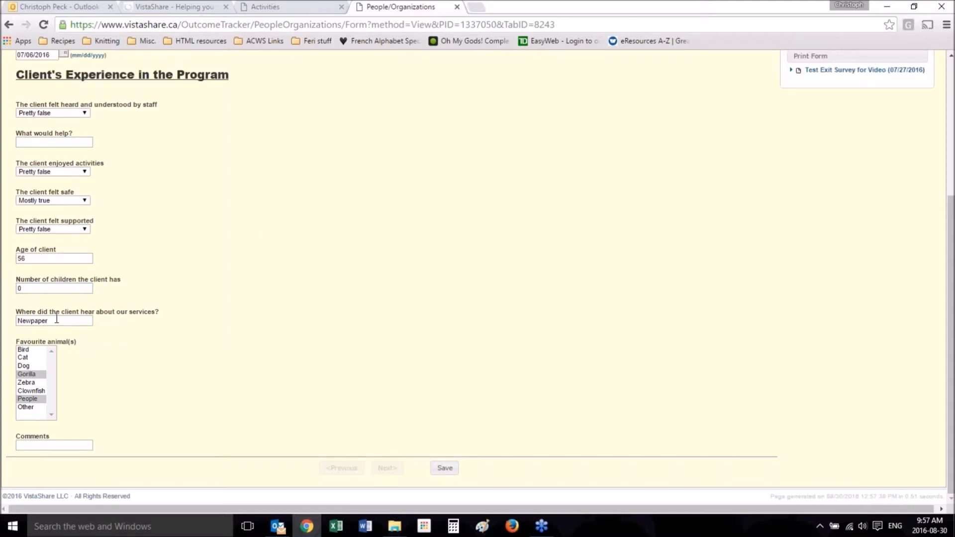
# Step: Review the form actions, and check the survey form with the number of children left blank
pyautogui.click(298, 7)
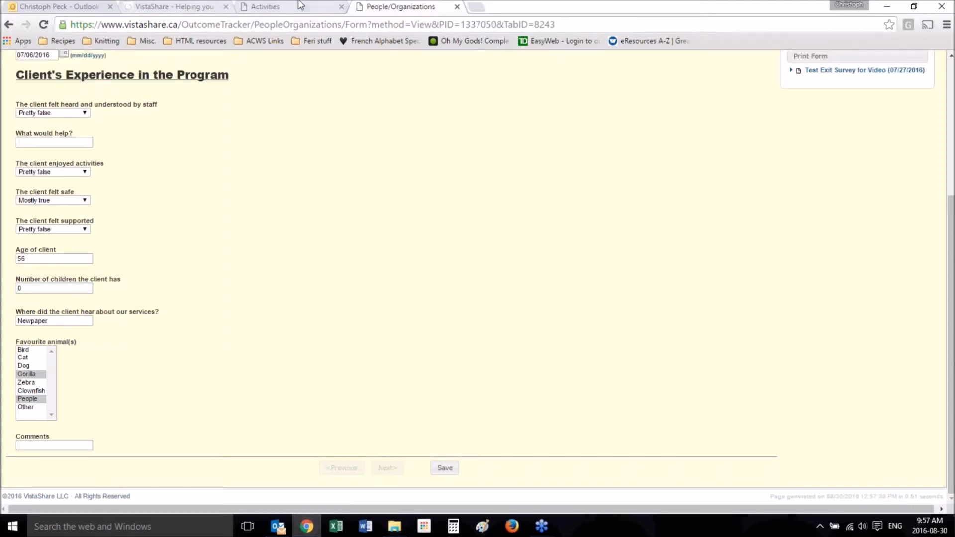
pyautogui.scroll(-6, 147, 271)
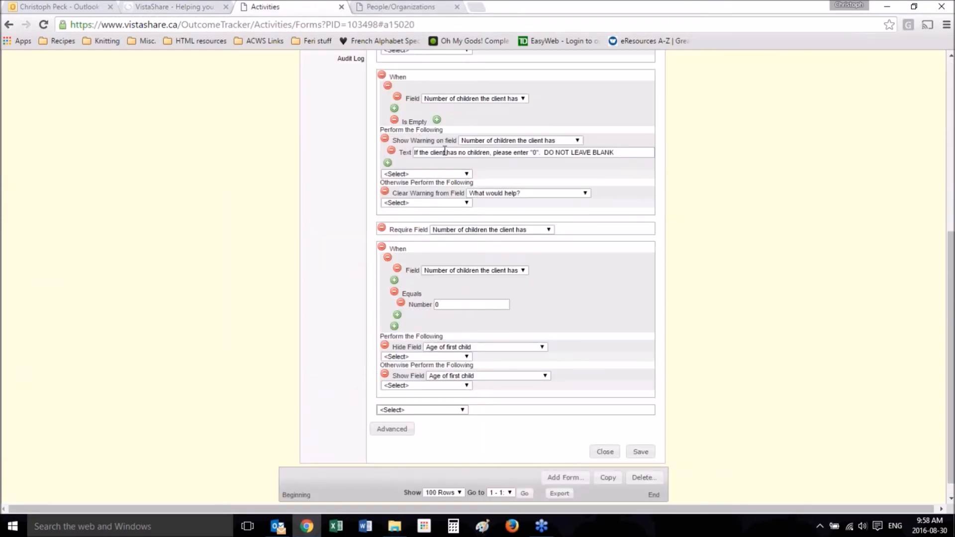
pyautogui.click(421, 6)
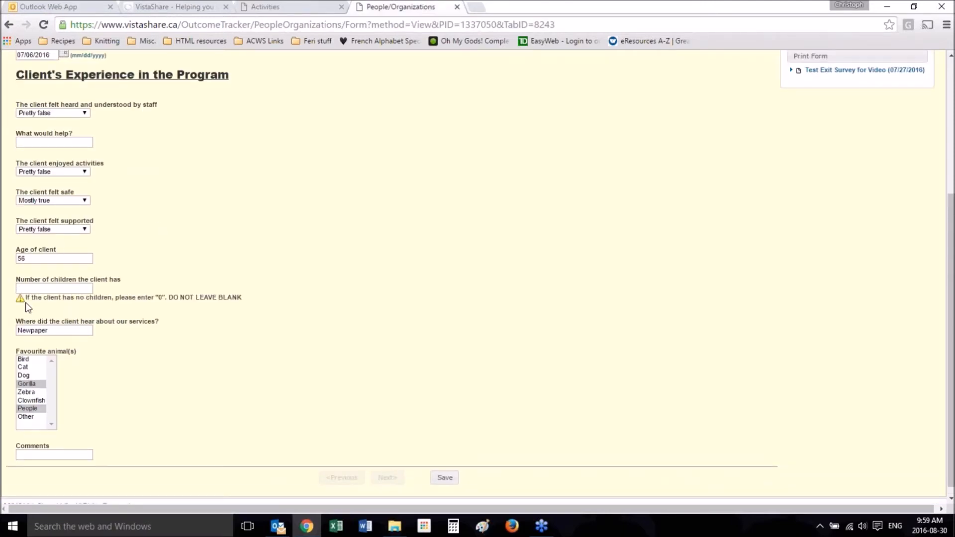
# Step: Remove the Show Warning on Field action from the form action command for an empty number of children
pyautogui.click(277, 6)
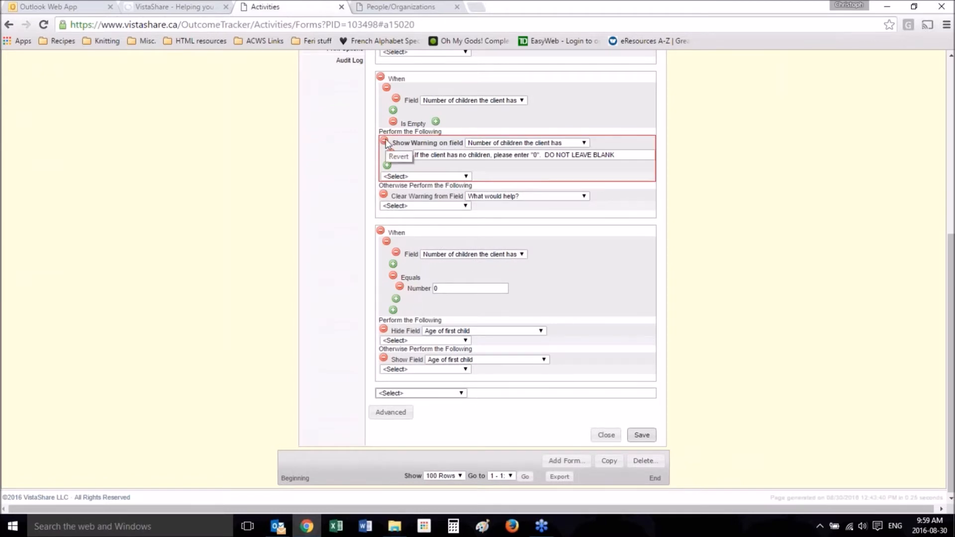
pyautogui.tripleClick(517, 155)
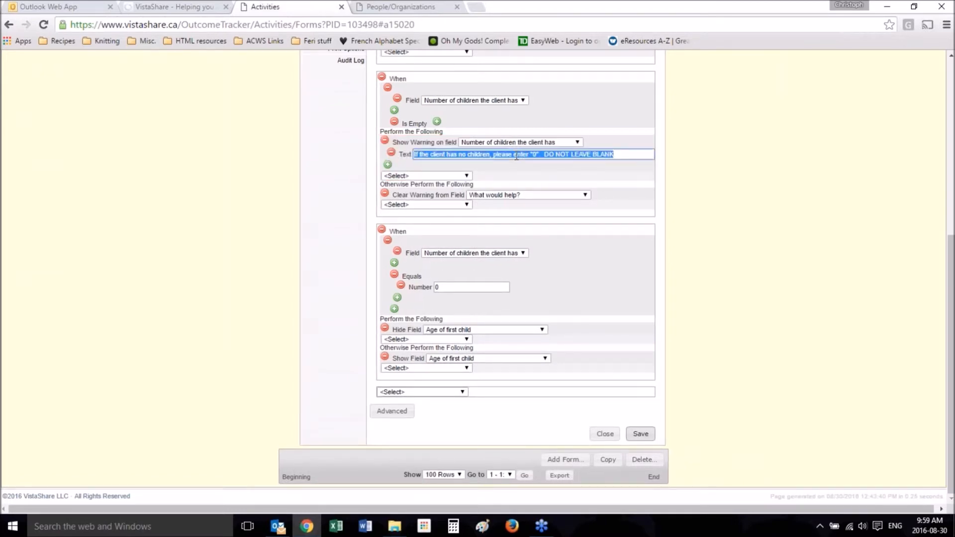
pyautogui.click(385, 142)
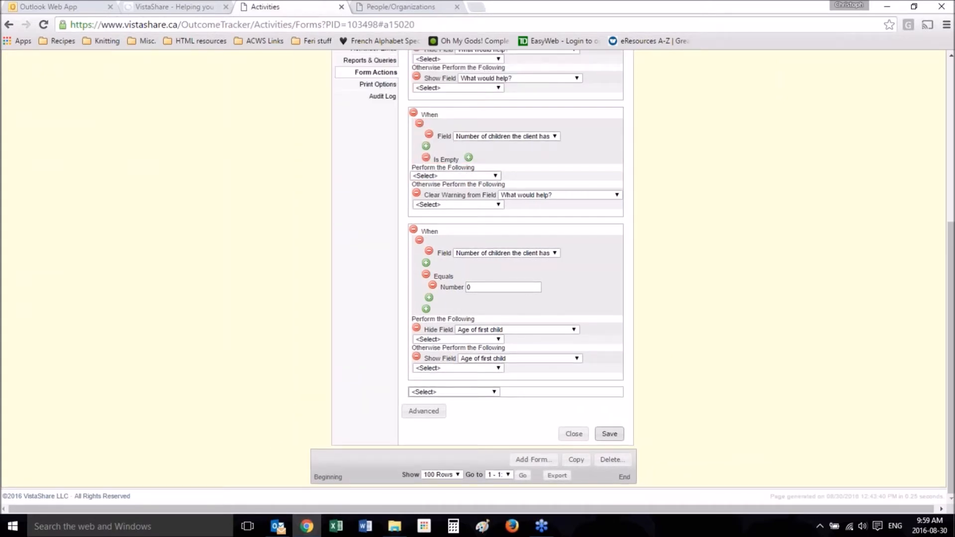
# Step: For an empty number of children, show an error on "Number of children the client has" reading: If the client has no children, please enter "0". DO NOT LEAVE BLANK
pyautogui.click(442, 177)
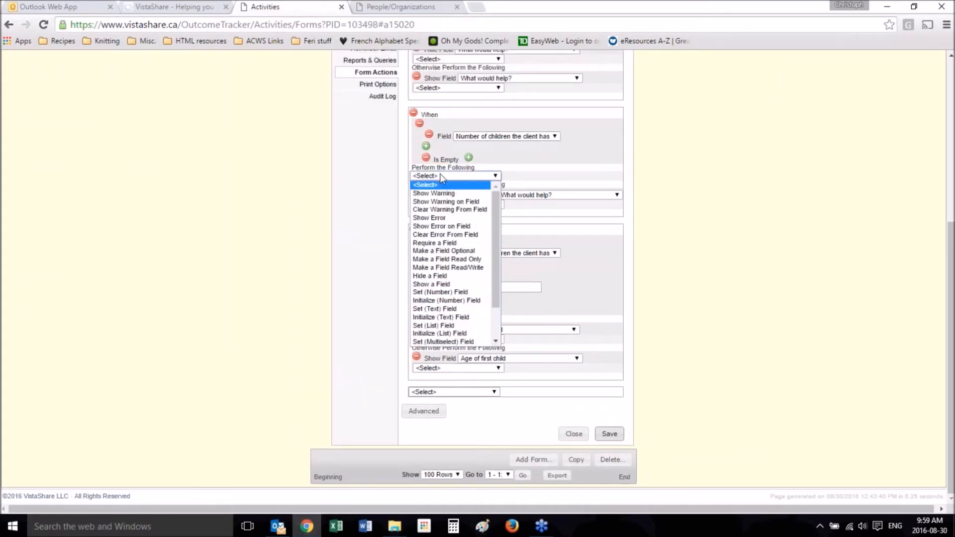
pyautogui.click(441, 227)
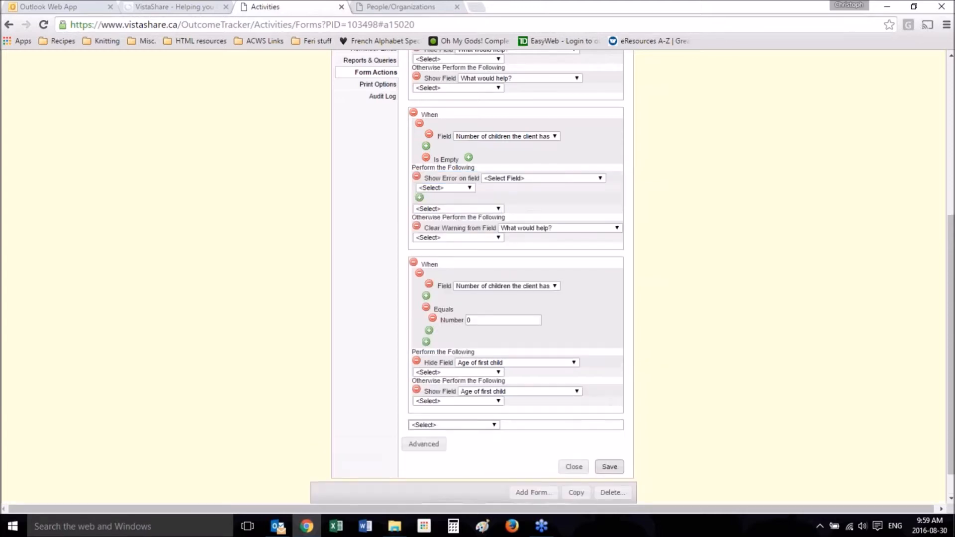
pyautogui.click(515, 181)
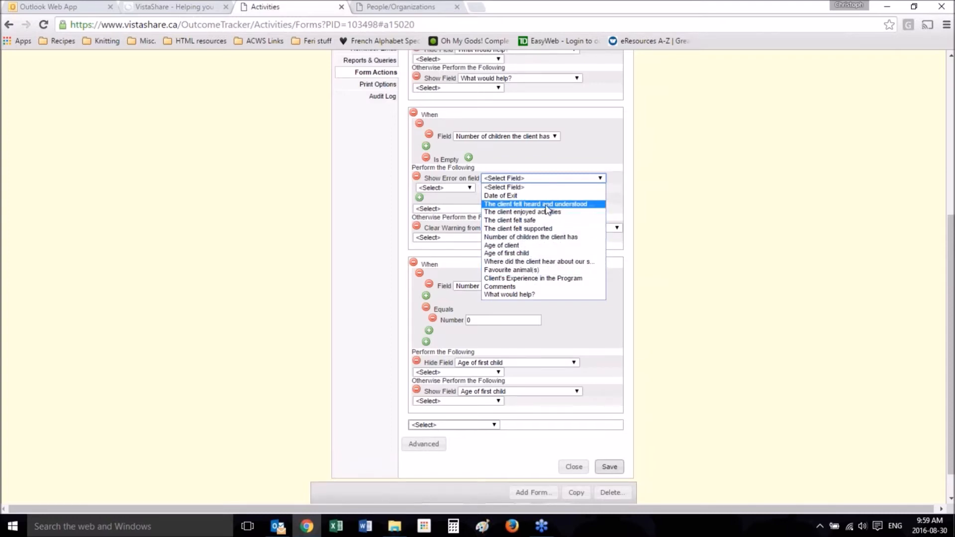
pyautogui.click(543, 237)
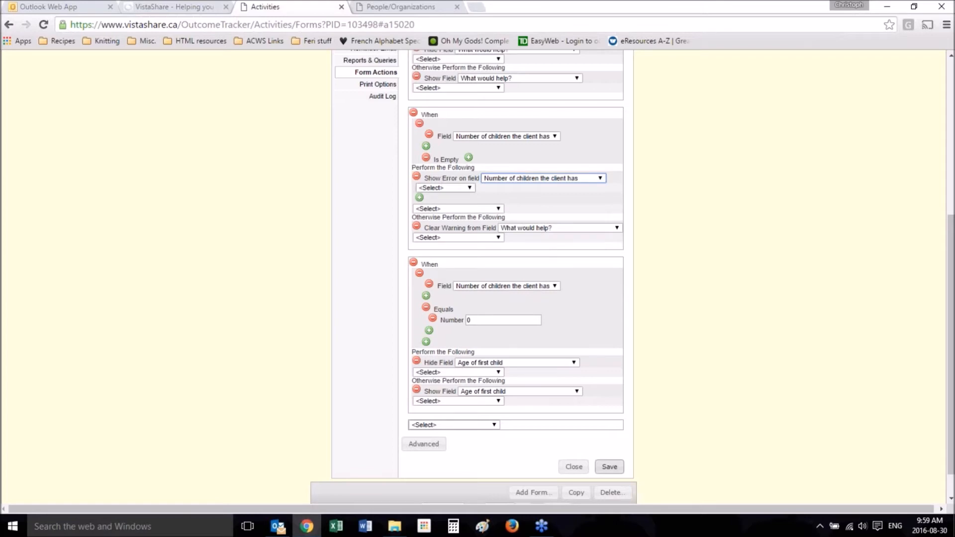
pyautogui.click(444, 188)
pyautogui.click(437, 225)
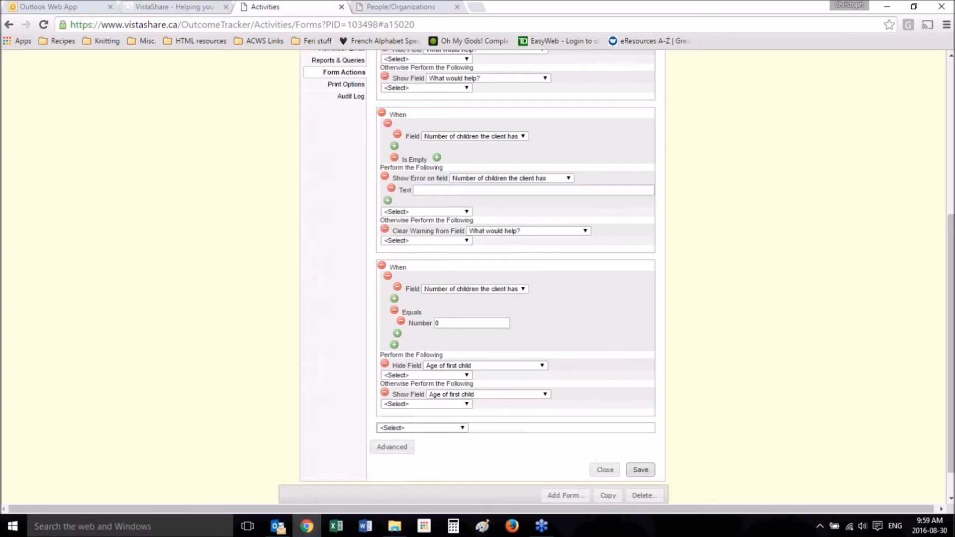
pyautogui.click(485, 191)
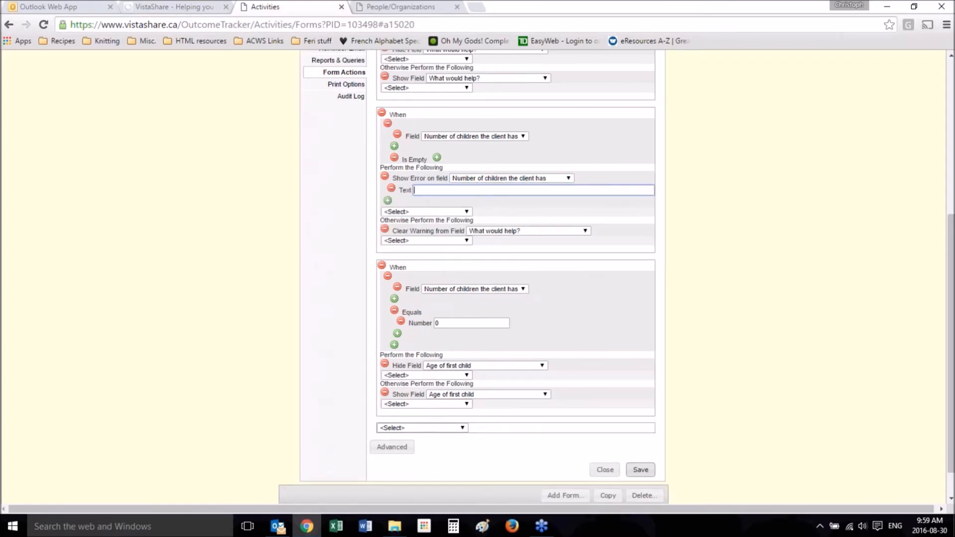
pyautogui.write('If the client has no children, please enter "0".  DO NOT LEAVE BLANK')
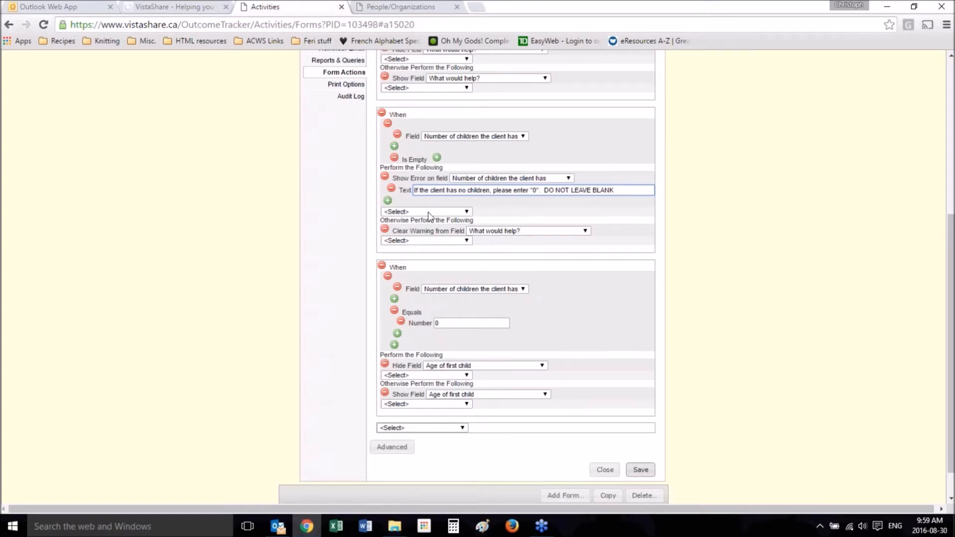
# Step: Replace the otherwise action Clear Warning with Clear Error from Field for "Number of children the client has", and save the form actions
pyautogui.click(386, 230)
pyautogui.click(428, 229)
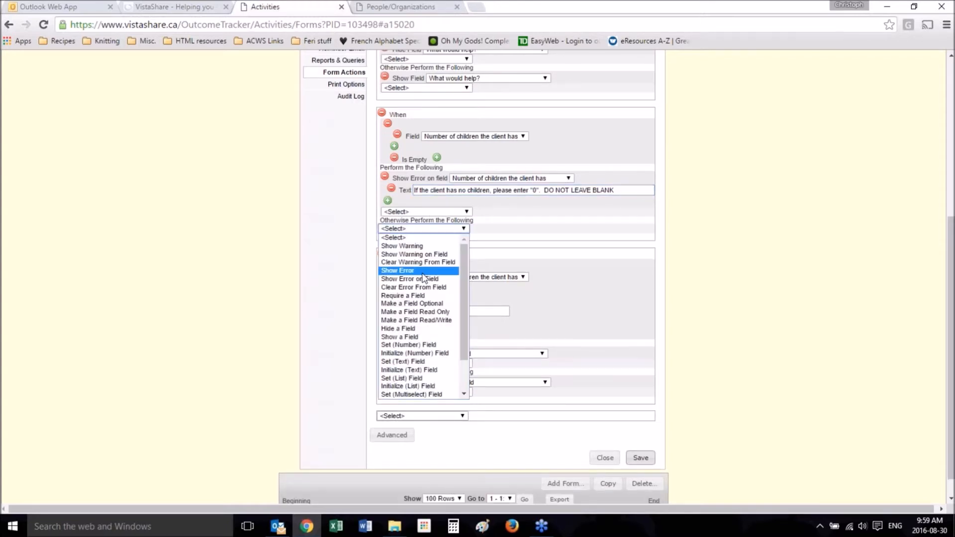
pyautogui.click(420, 288)
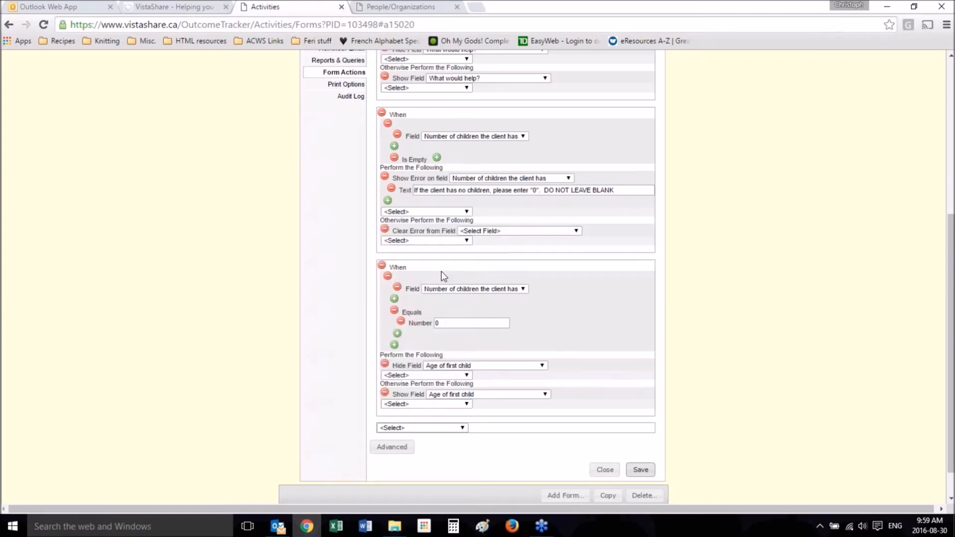
pyautogui.click(498, 230)
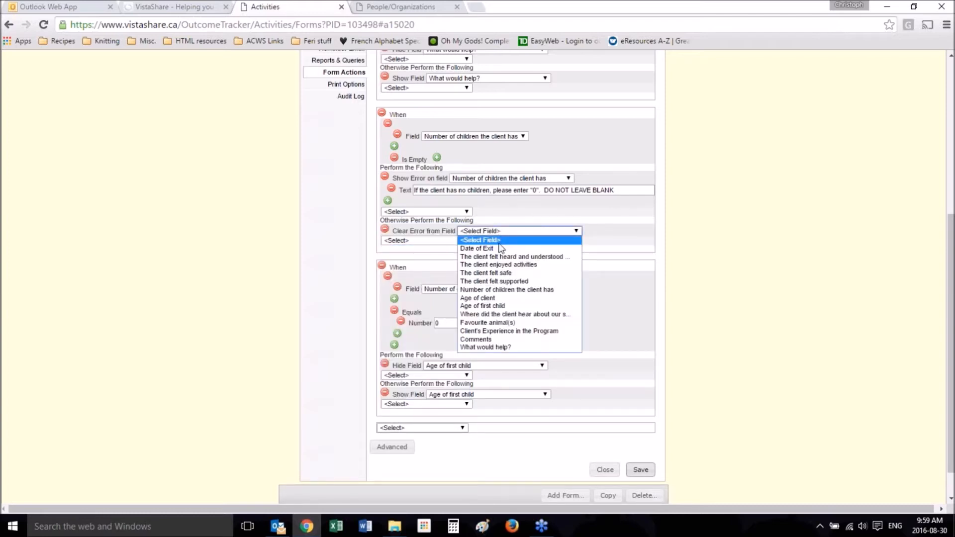
pyautogui.click(501, 288)
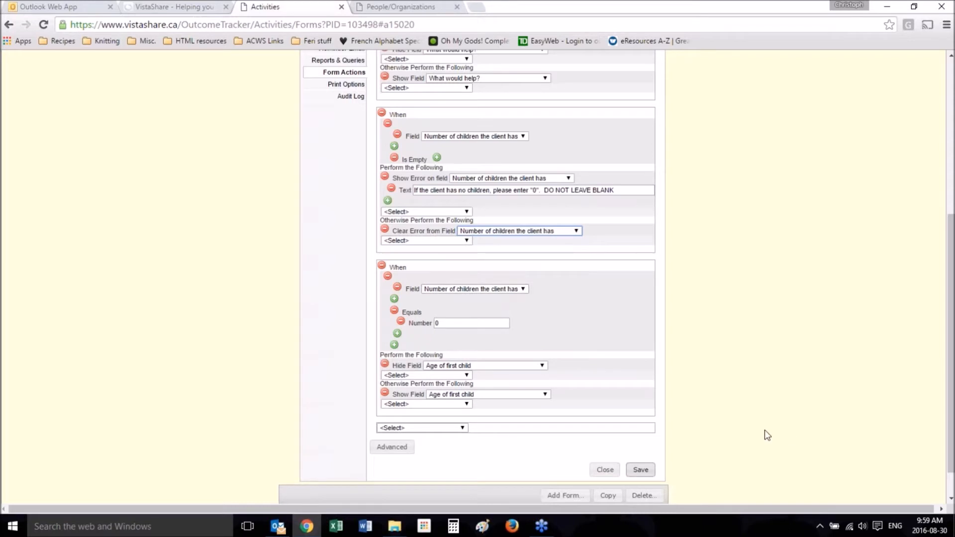
pyautogui.click(642, 471)
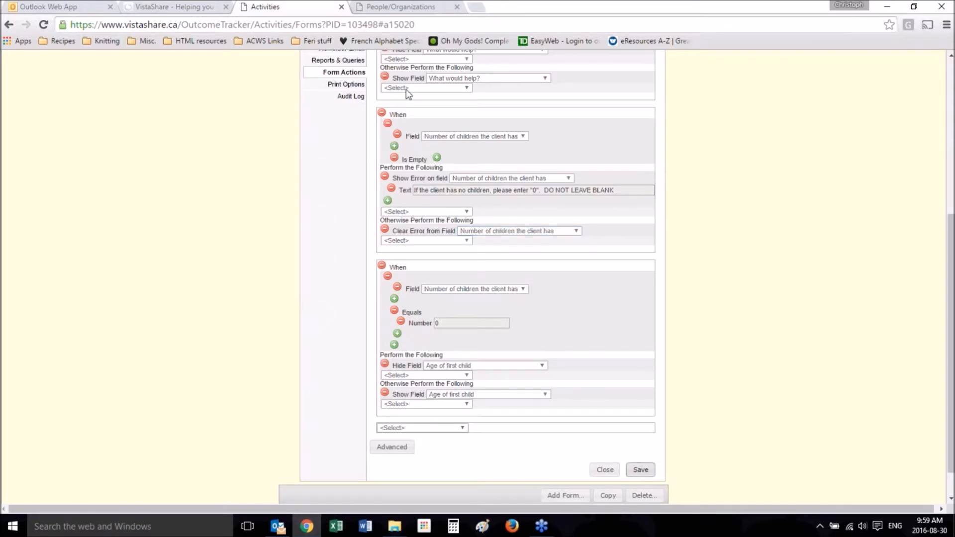
# Step: Reload the client's survey form and clear the number of children to test the error rule
pyautogui.click(420, 6)
pyautogui.press('F5')
pyautogui.press('Return')
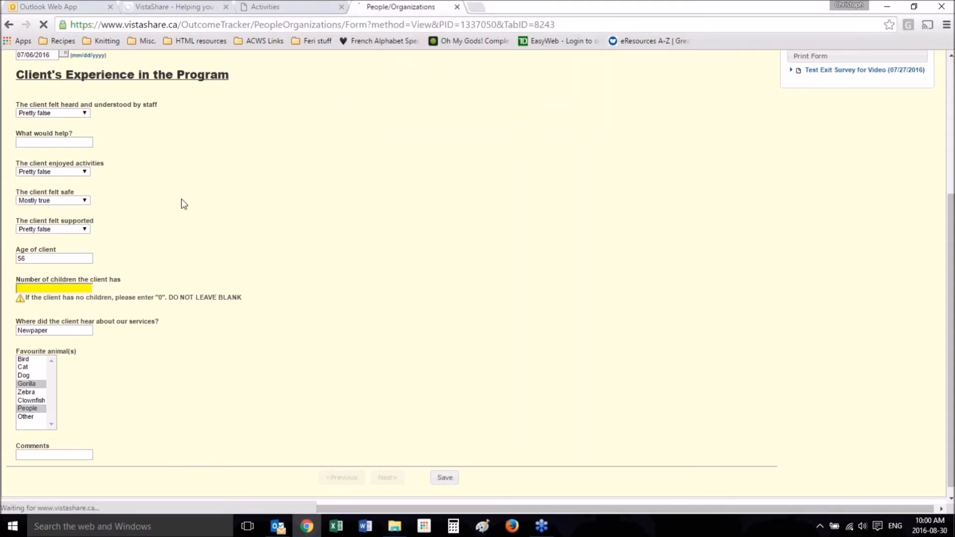
pyautogui.scroll(-4, 34, 384)
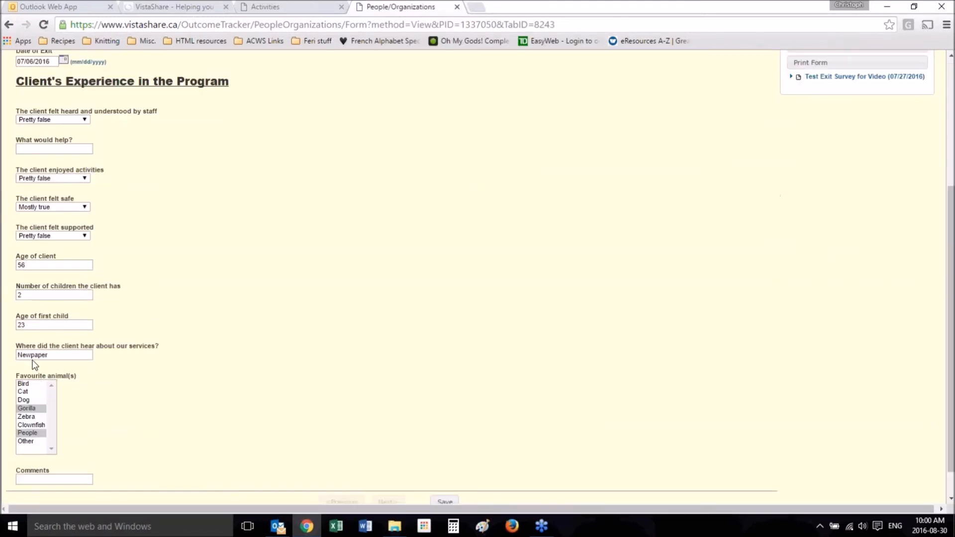
pyautogui.doubleClick(19, 296)
pyautogui.click(212, 263)
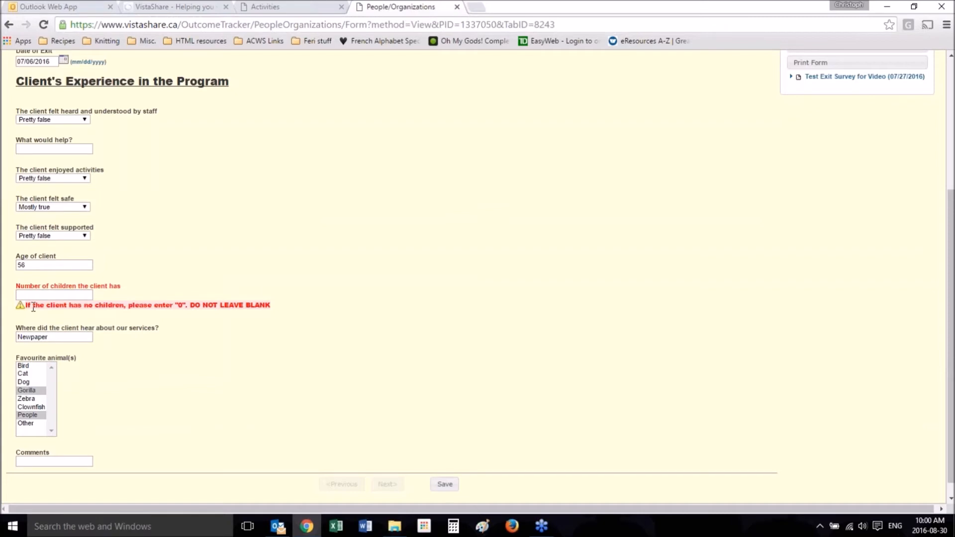
# Step: Return to the form actions and add a When Then command after the existing commands
pyautogui.click(299, 5)
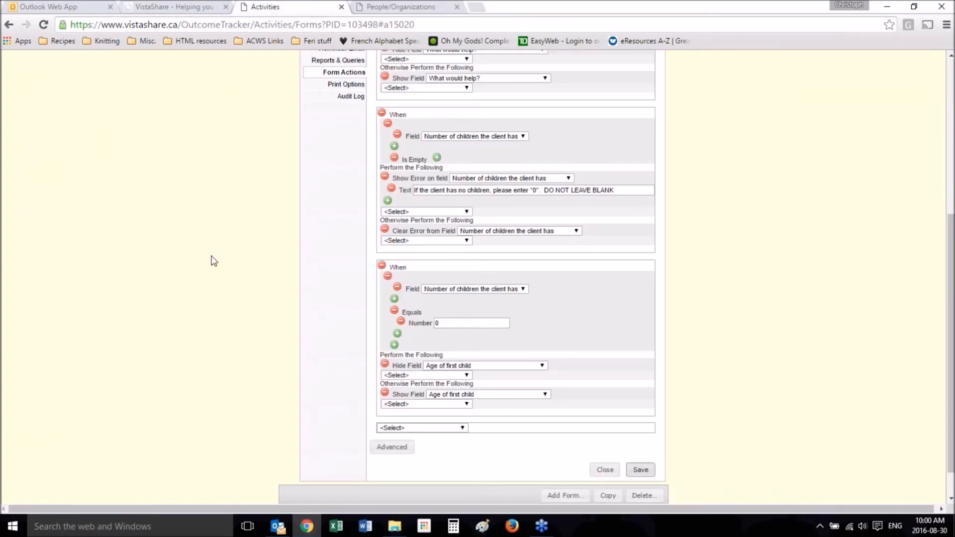
pyautogui.scroll(2, 214, 261)
pyautogui.scroll(-3, 214, 261)
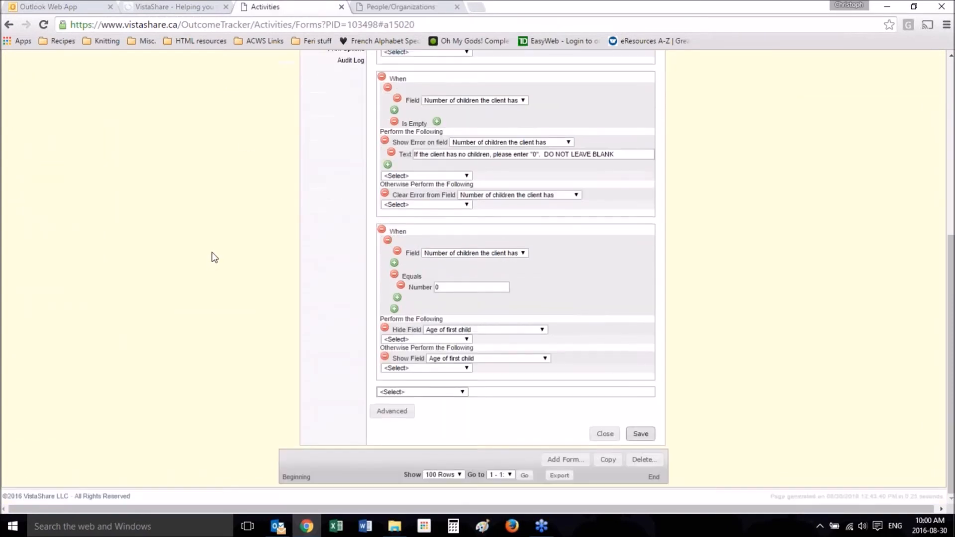
pyautogui.click(451, 392)
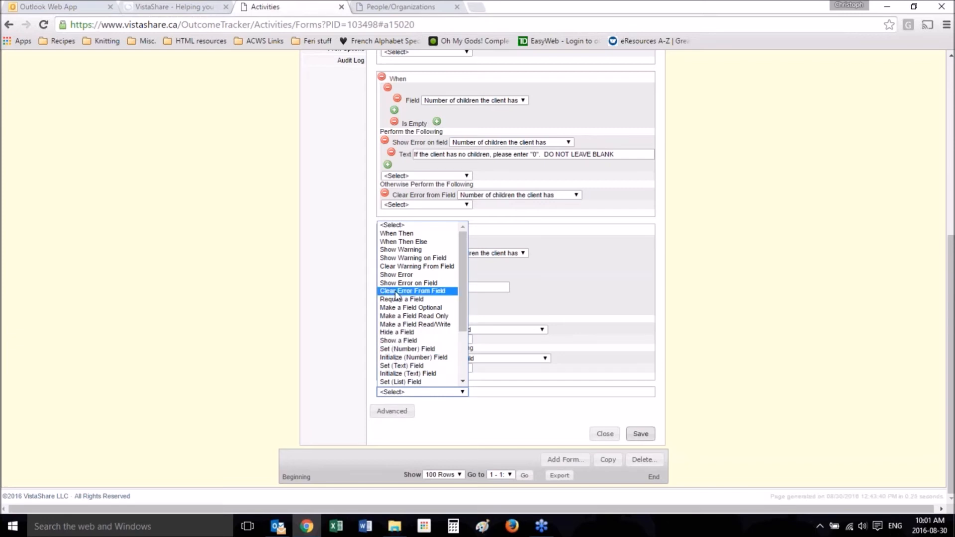
pyautogui.click(401, 234)
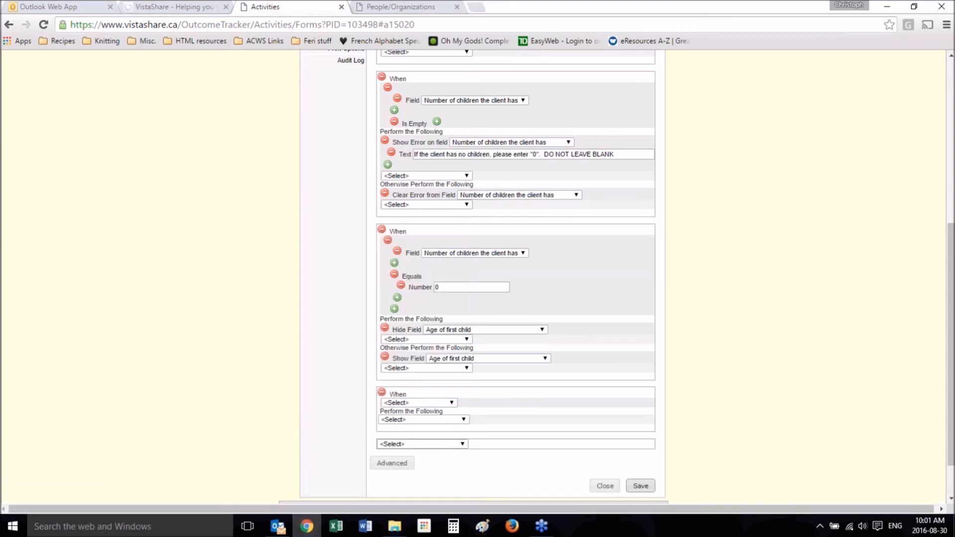
pyautogui.scroll(-1, 283, 322)
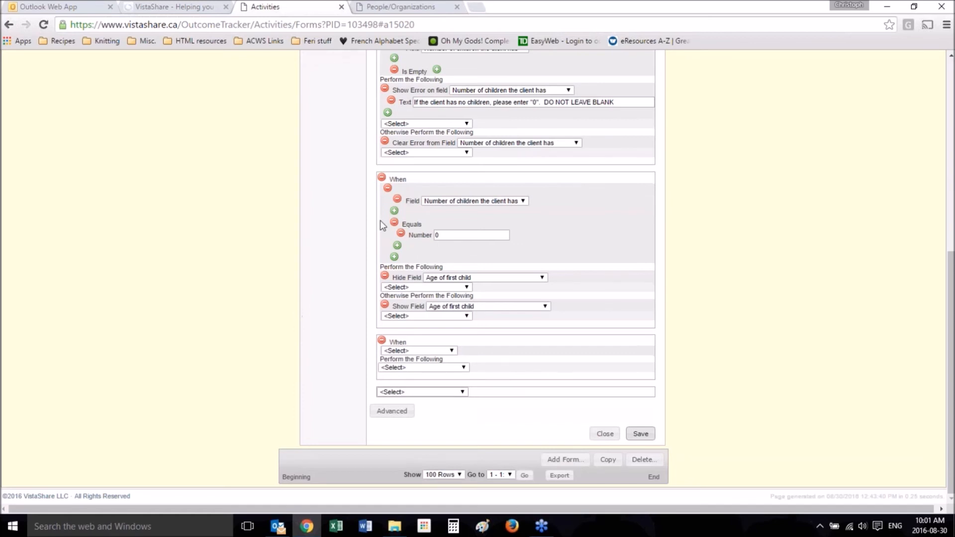
# Step: Give the When Then command a numeric condition: the field "Number of children the client has" equals the number 0
pyautogui.click(422, 352)
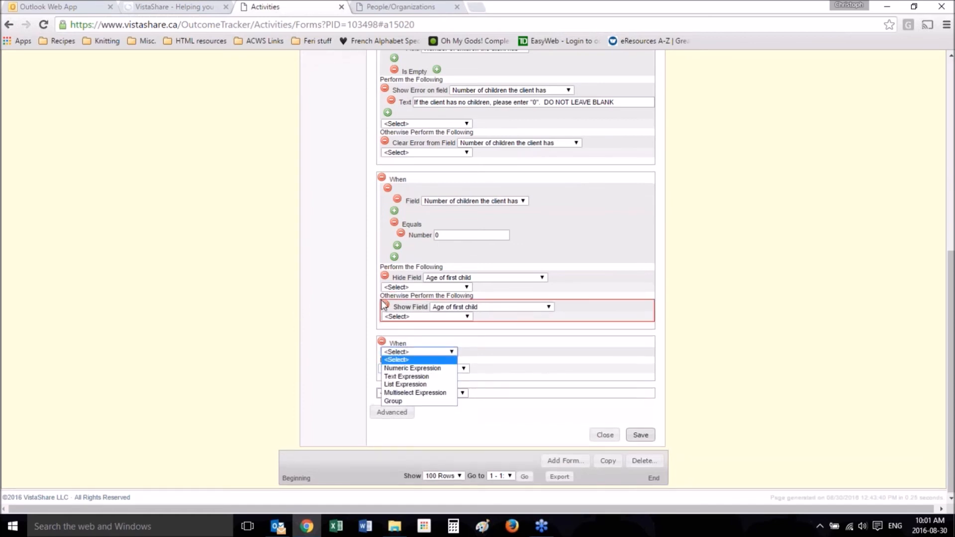
pyautogui.click(423, 372)
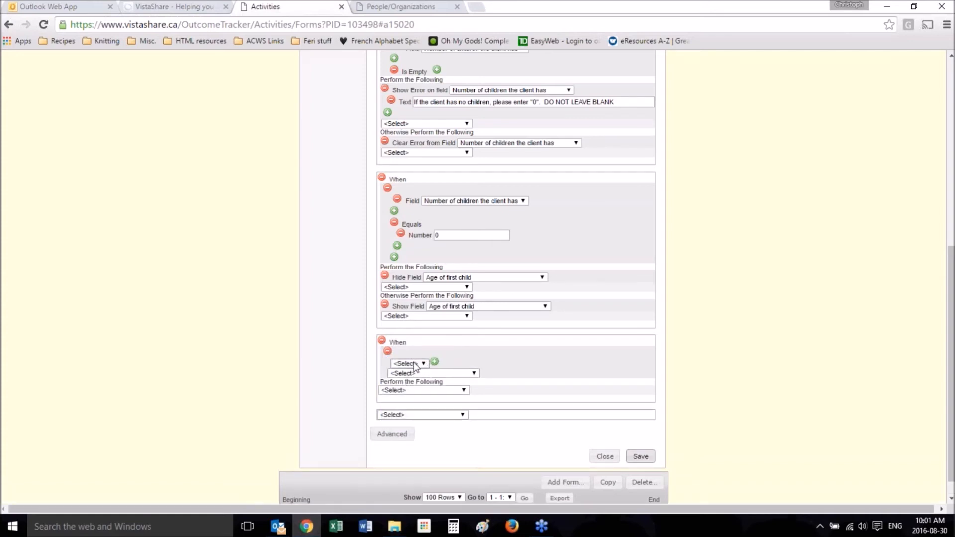
pyautogui.click(415, 365)
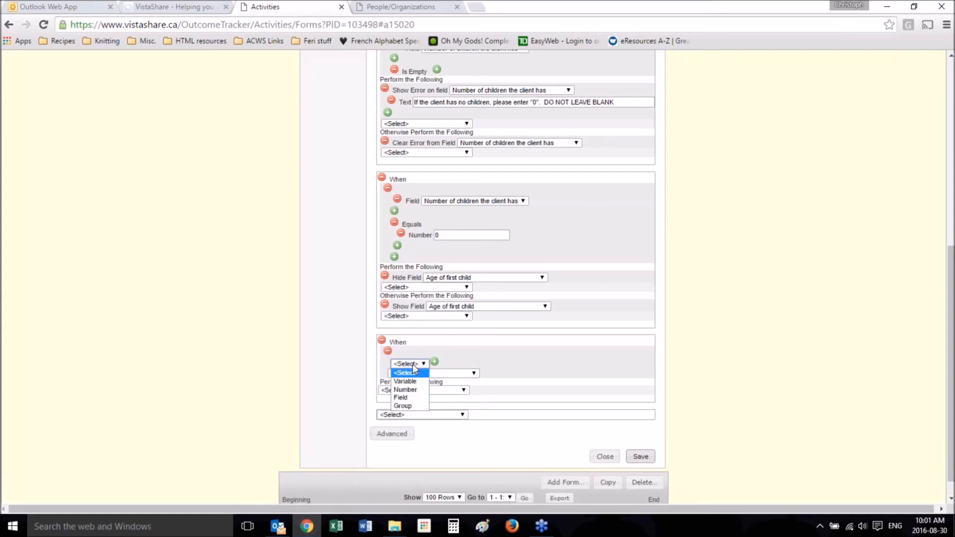
pyautogui.click(407, 398)
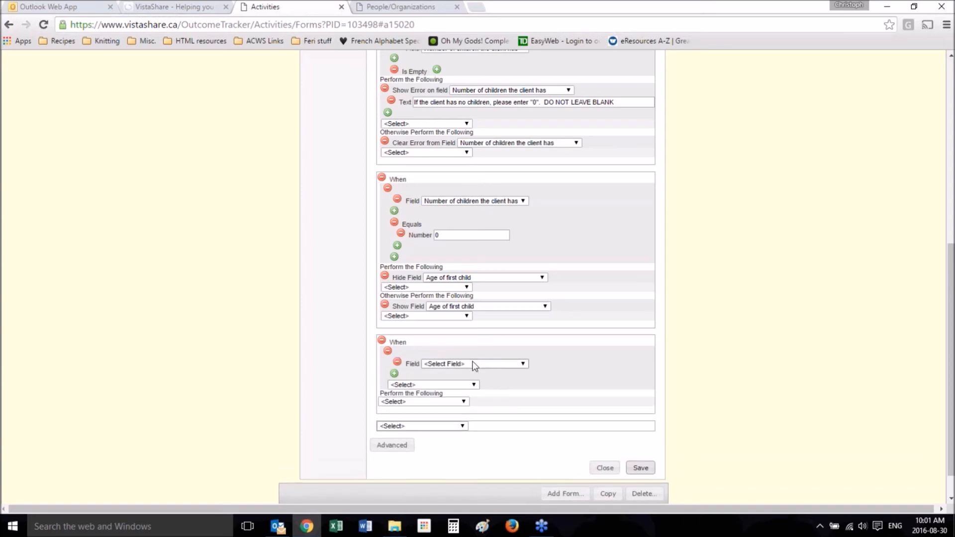
pyautogui.click(475, 365)
pyautogui.click(471, 383)
pyautogui.click(468, 385)
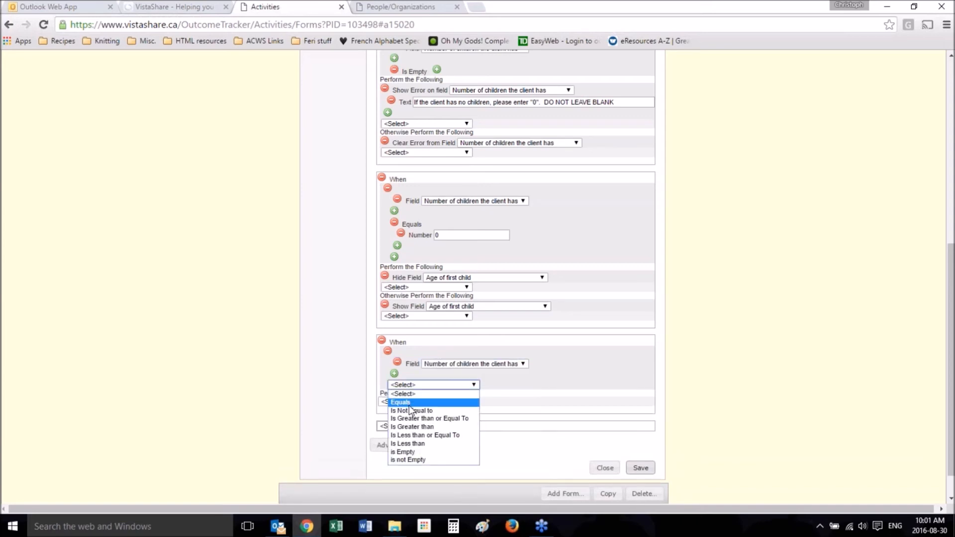
pyautogui.click(410, 405)
pyautogui.click(419, 398)
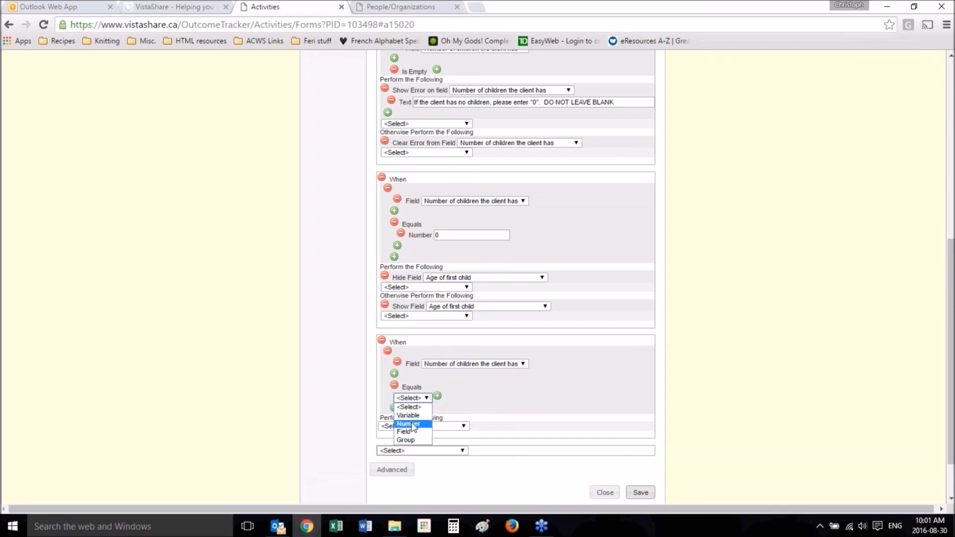
pyautogui.click(412, 425)
pyautogui.doubleClick(473, 400)
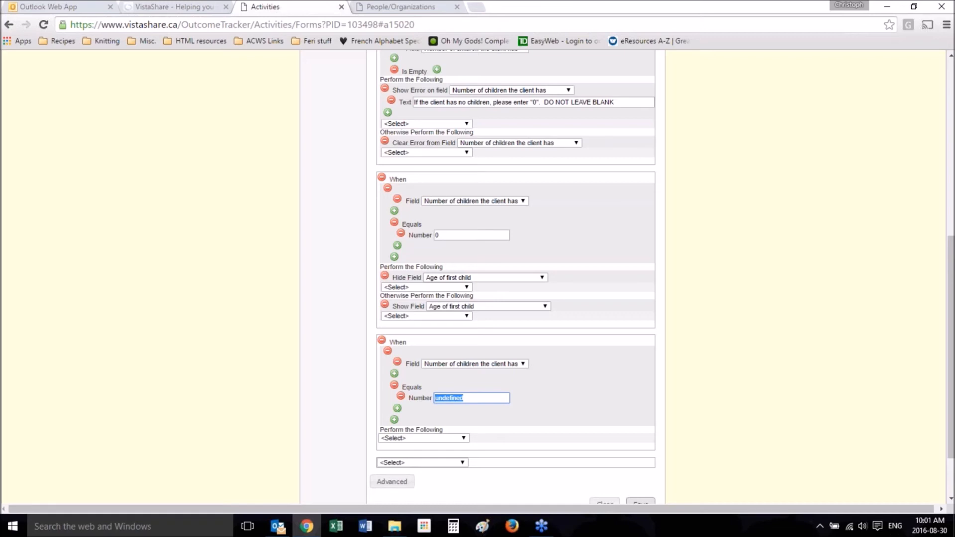
pyautogui.write('0')
# Step: Make the When Then command hide the field "Age of first child"
pyautogui.click(447, 439)
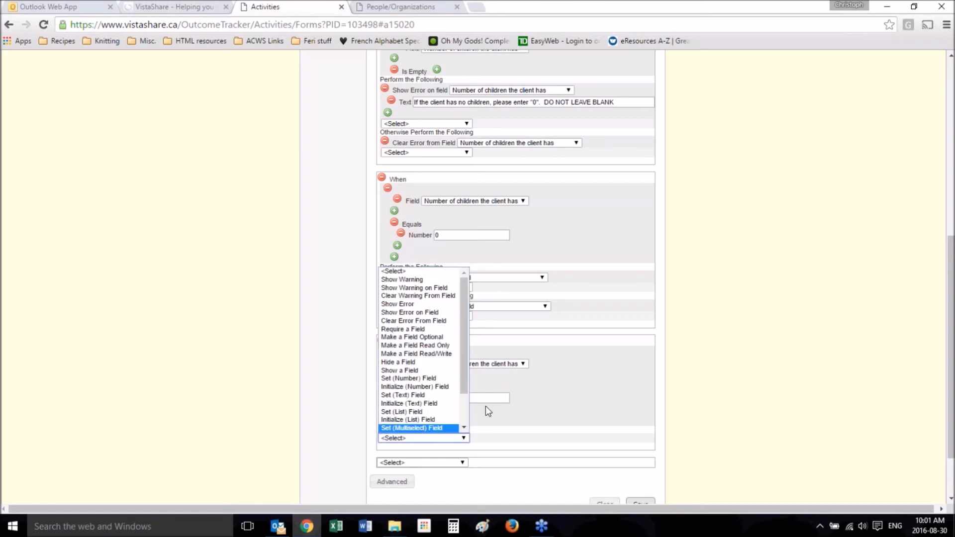
pyautogui.click(624, 380)
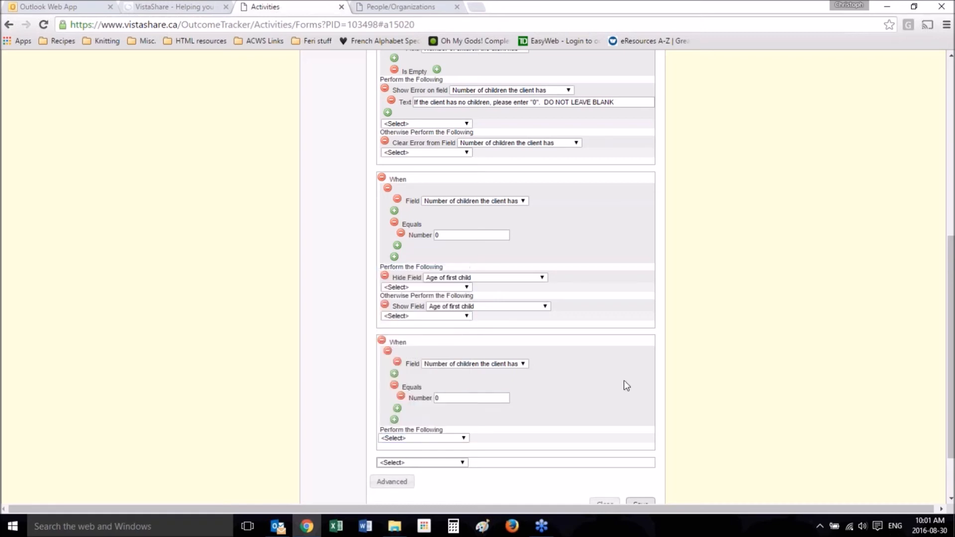
pyautogui.click(418, 438)
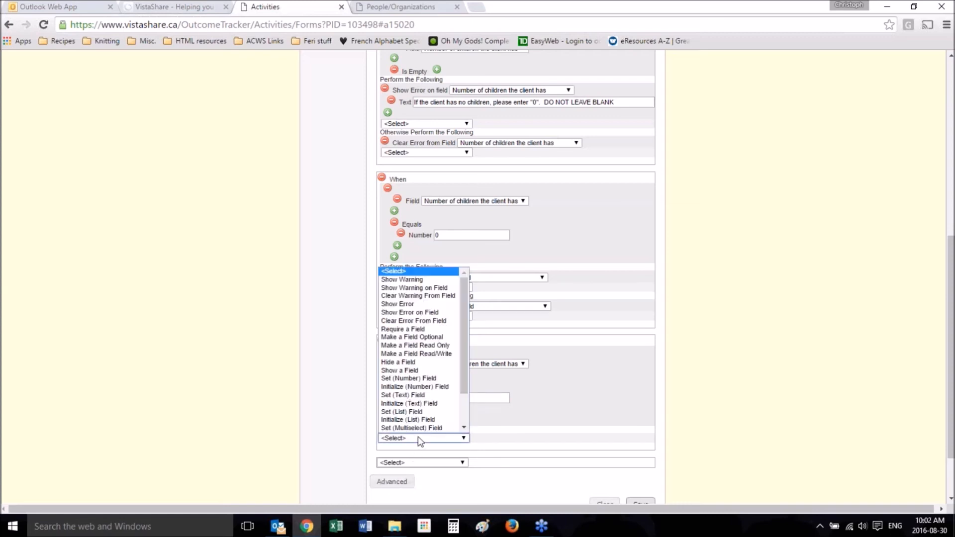
pyautogui.click(411, 364)
pyautogui.click(462, 441)
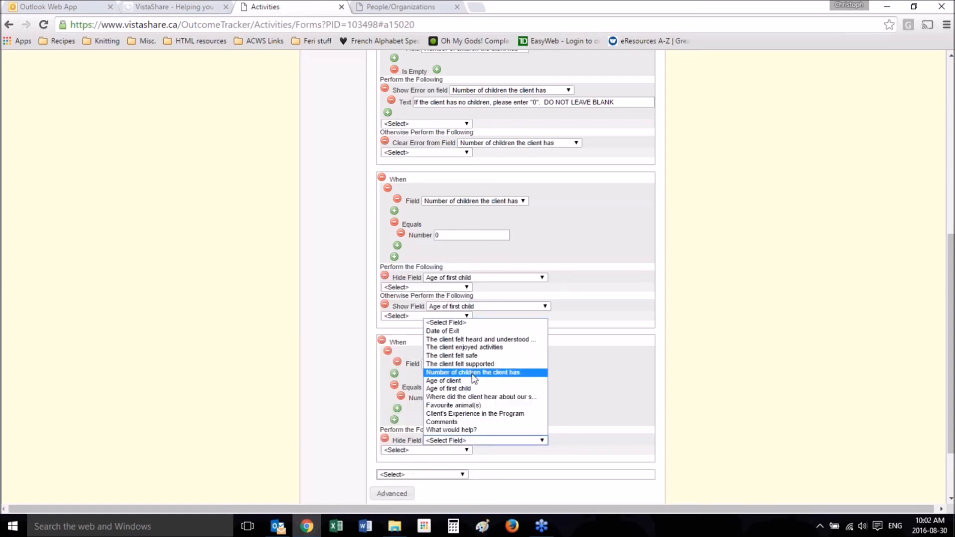
pyautogui.click(468, 388)
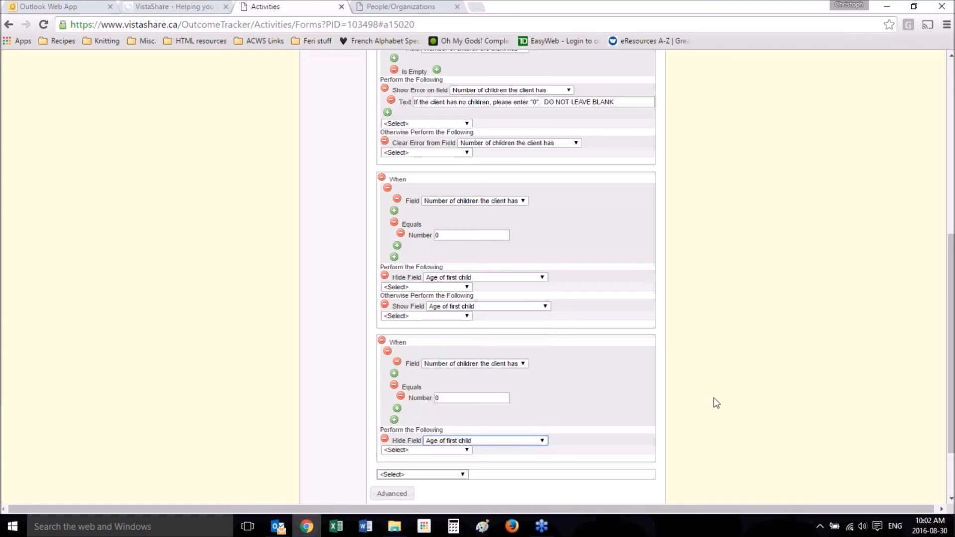
pyautogui.scroll(-3, 715, 401)
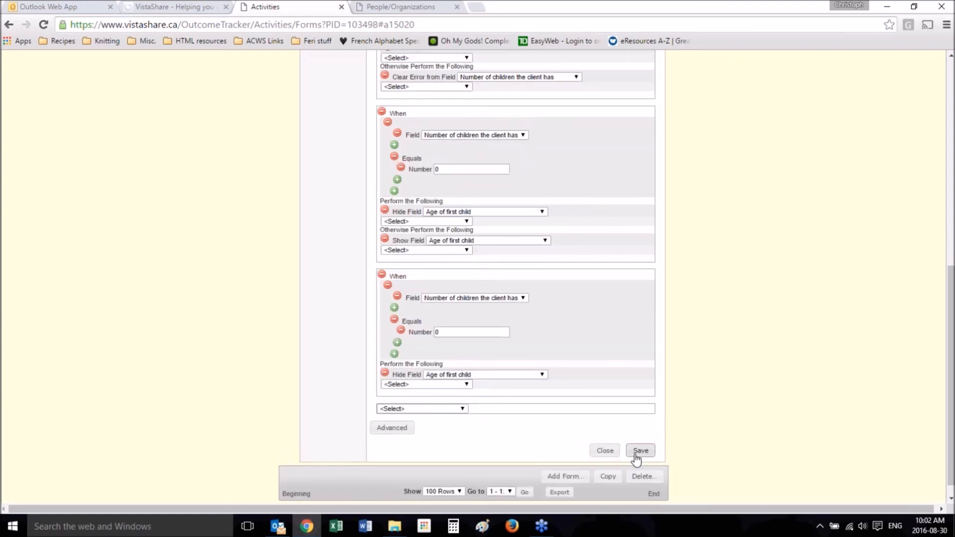